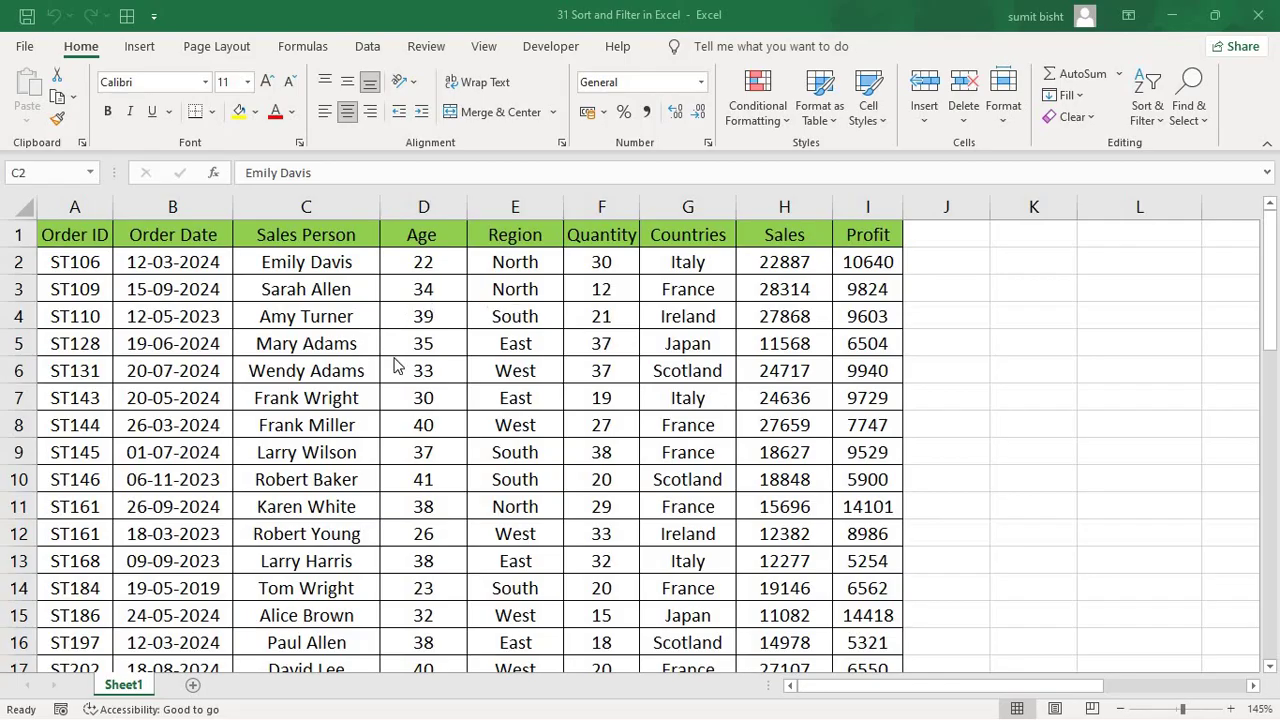
# - Switch to the Data ribbon to bring up the Sort & Filter commands for the sales table
pyautogui.click(368, 50)
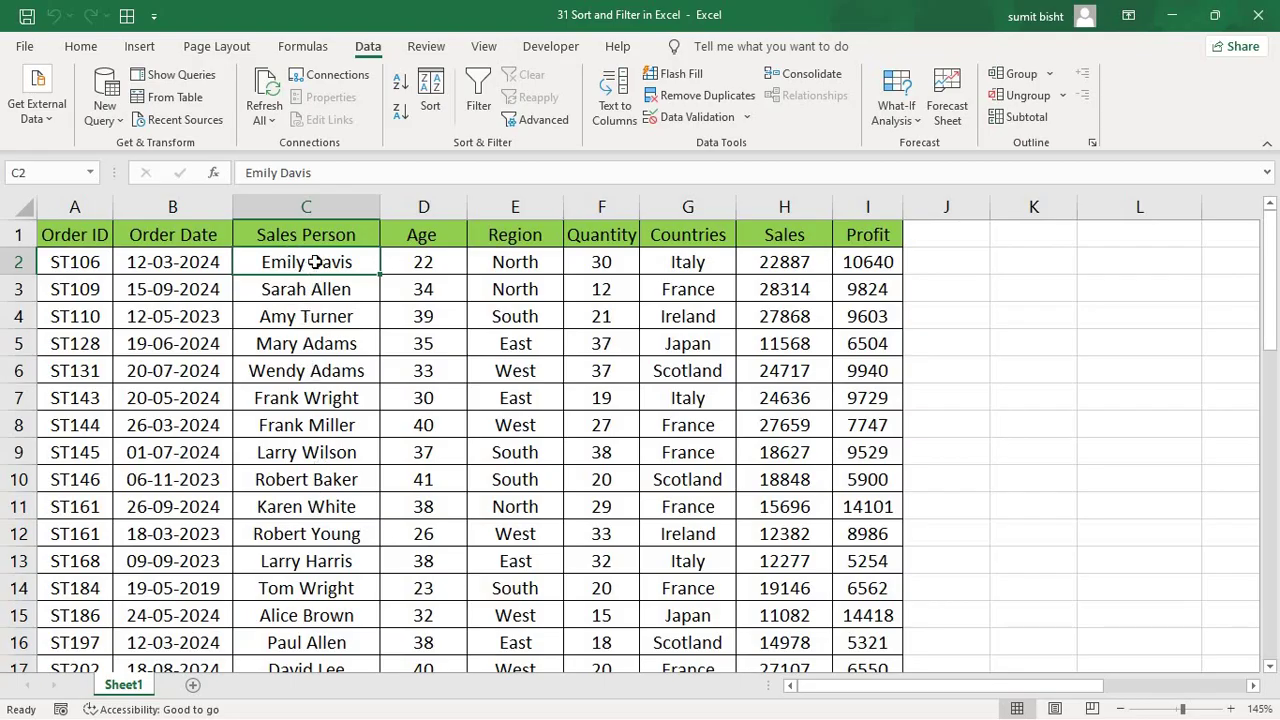
# - Sort the sales table A to Z by Sales Person and turn on AutoFilter with Ctrl+Shift+L
pyautogui.click(404, 91)
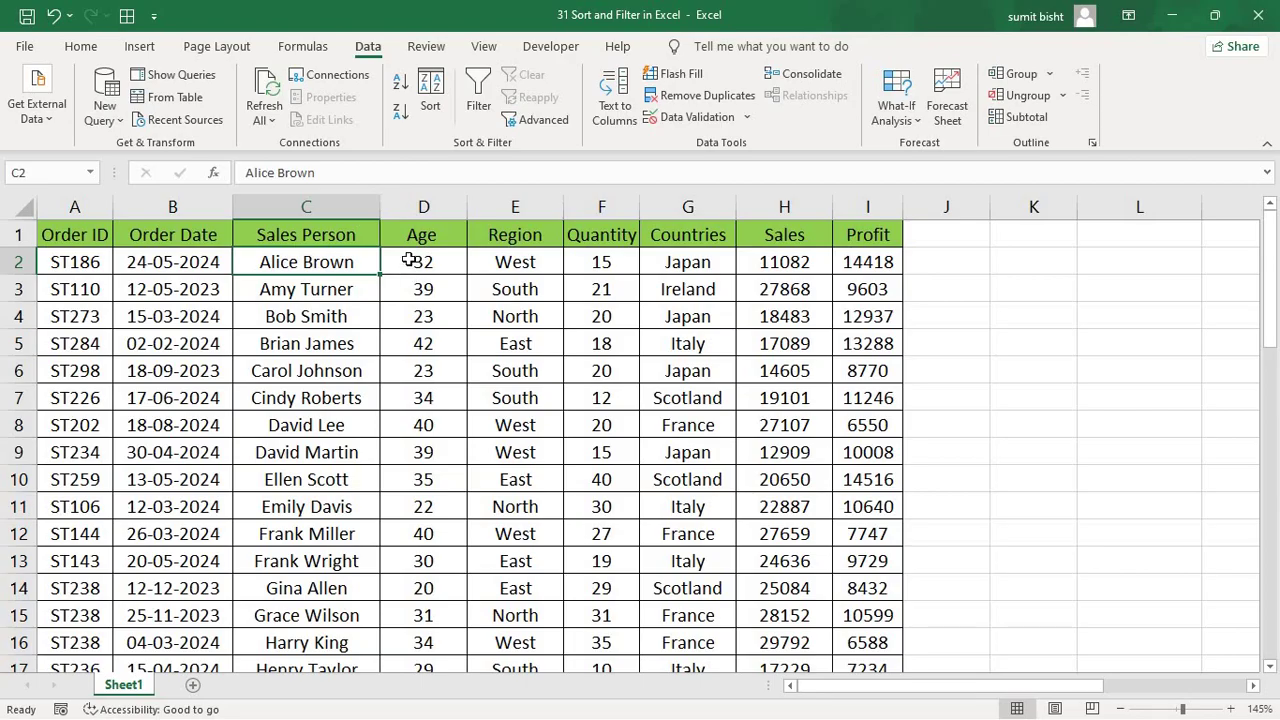
pyautogui.click(435, 234)
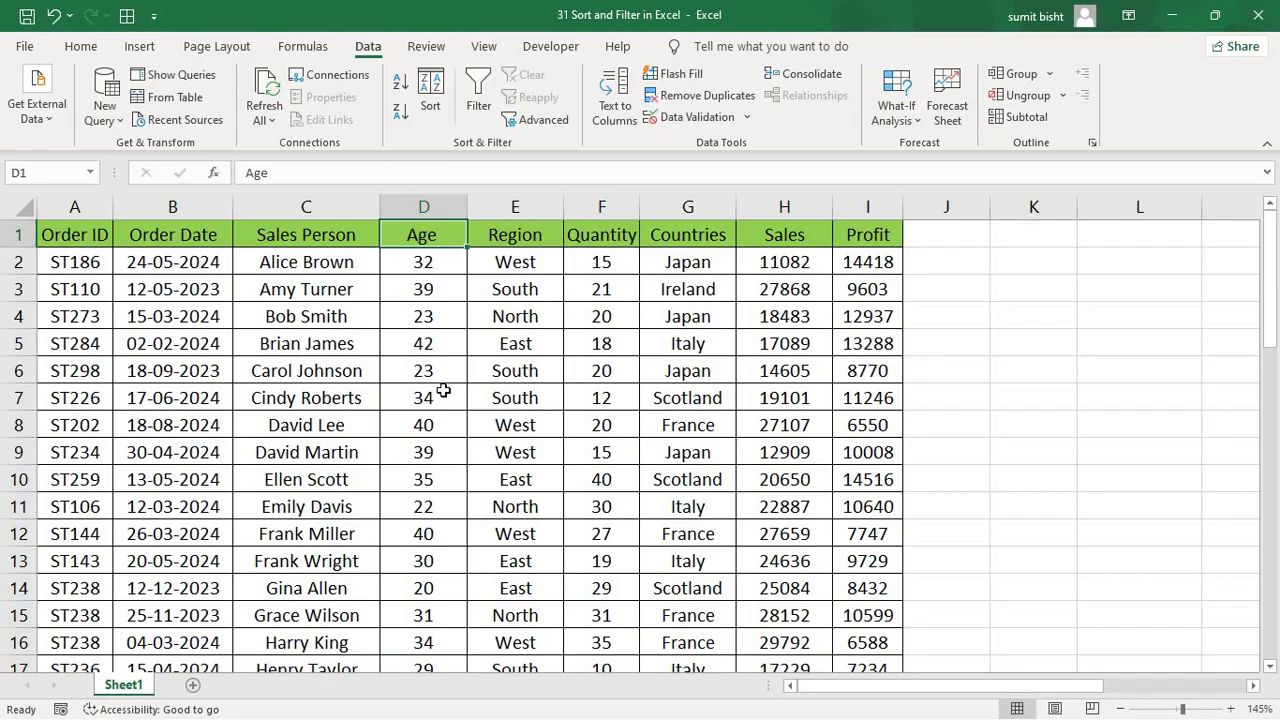
pyautogui.hotkey('ctrl', 'shift', 'l')
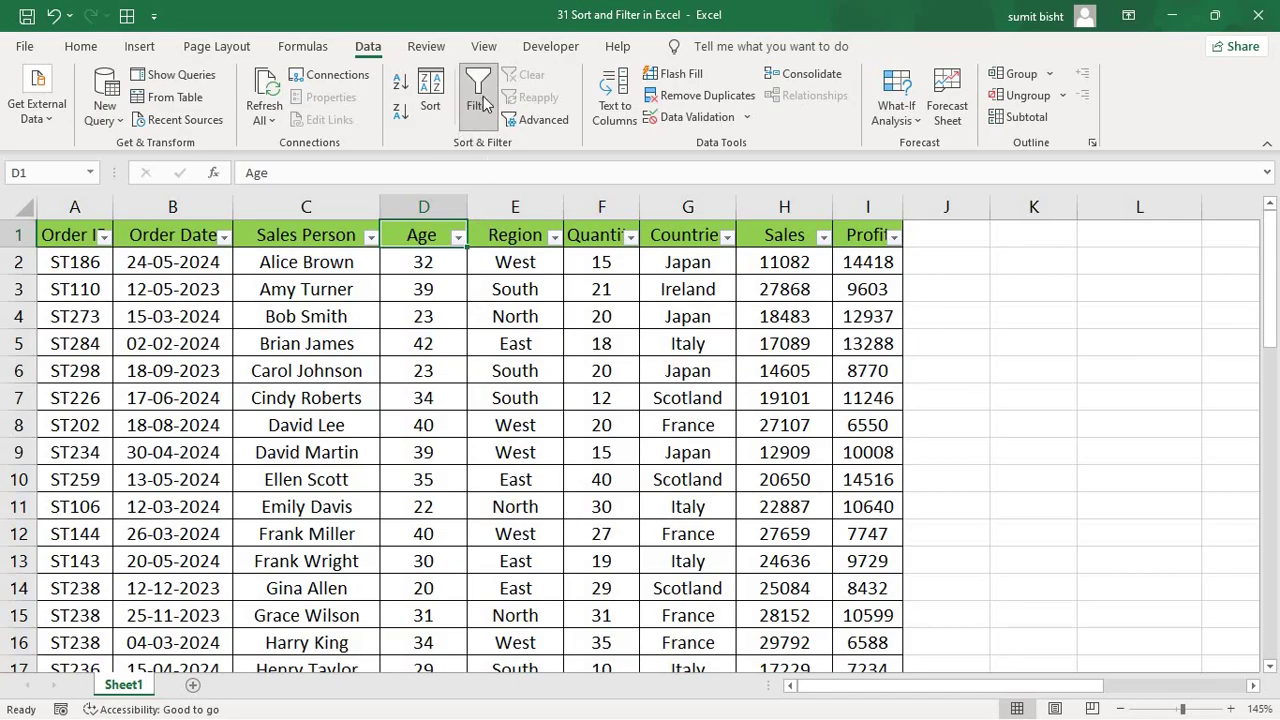
pyautogui.click(456, 239)
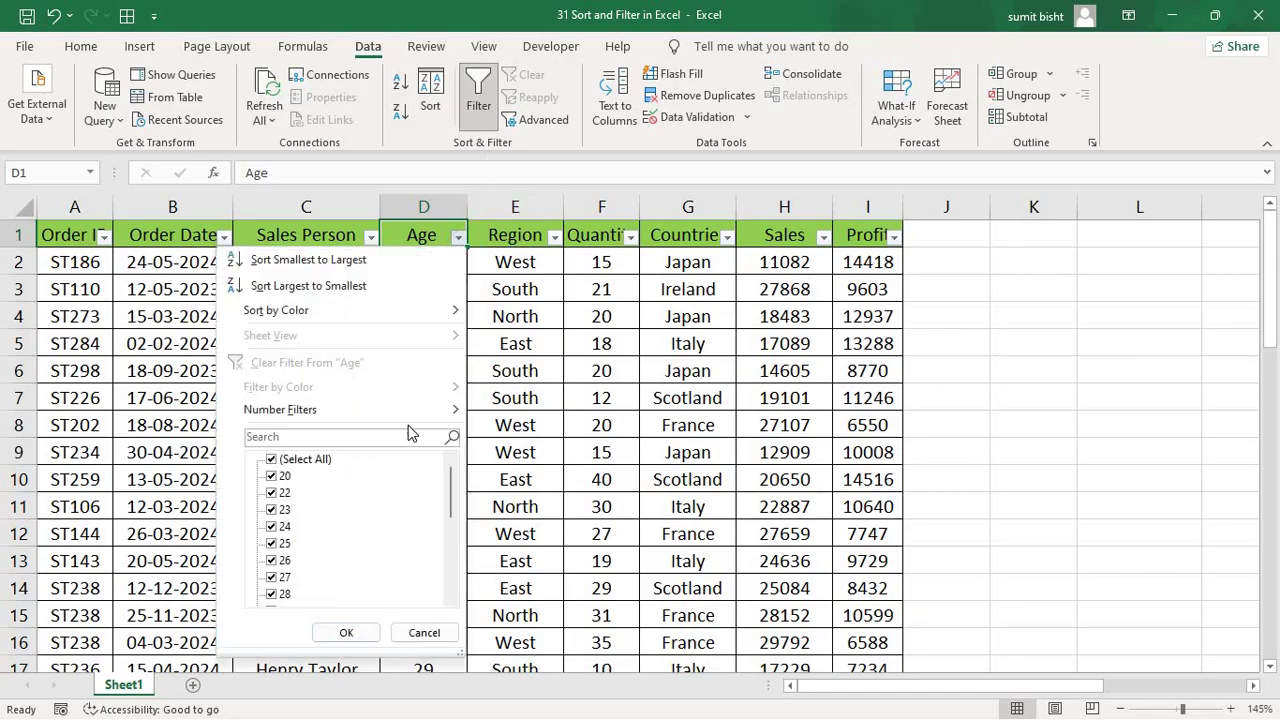
pyautogui.click(558, 243)
pyautogui.click(553, 237)
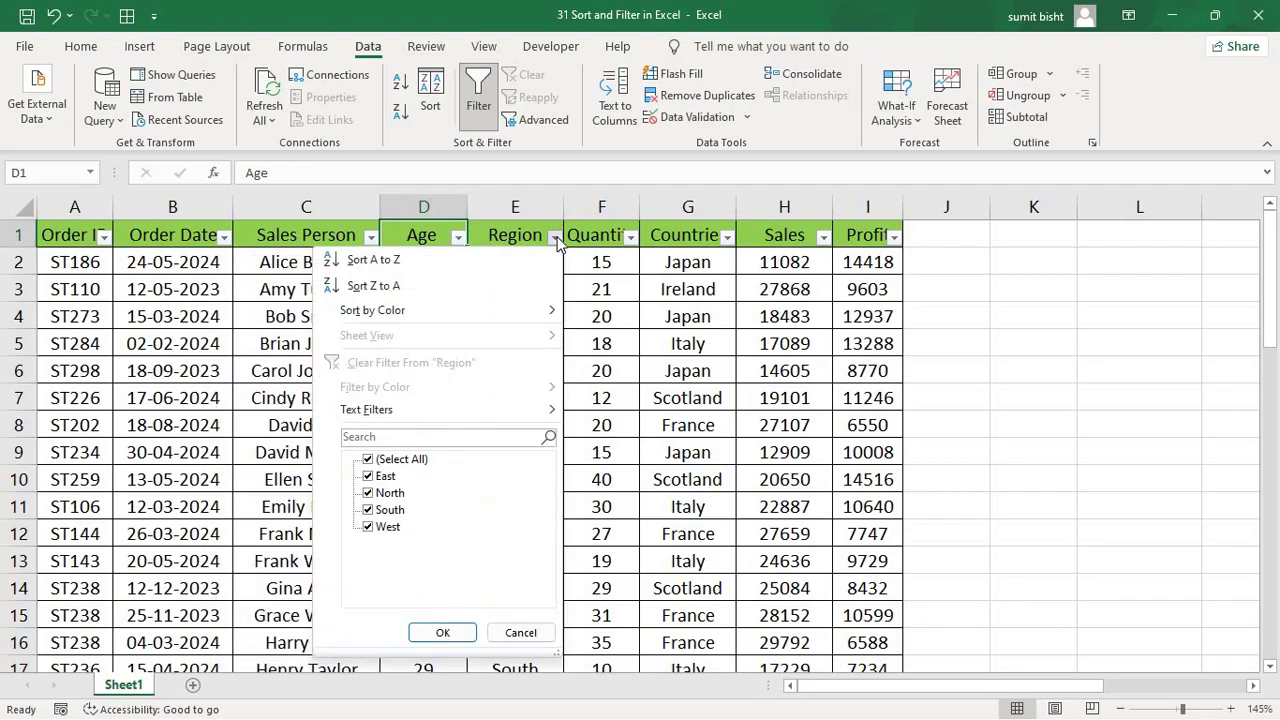
pyautogui.click(368, 460)
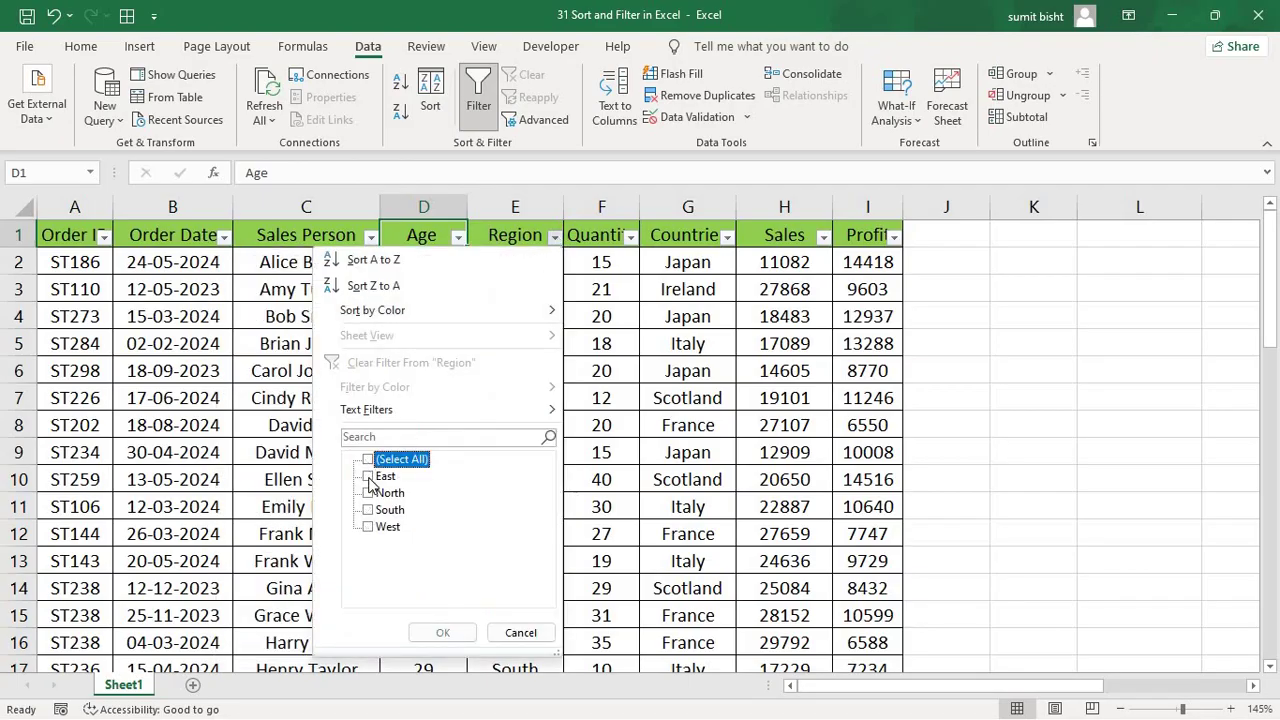
pyautogui.click(368, 477)
pyautogui.click(443, 632)
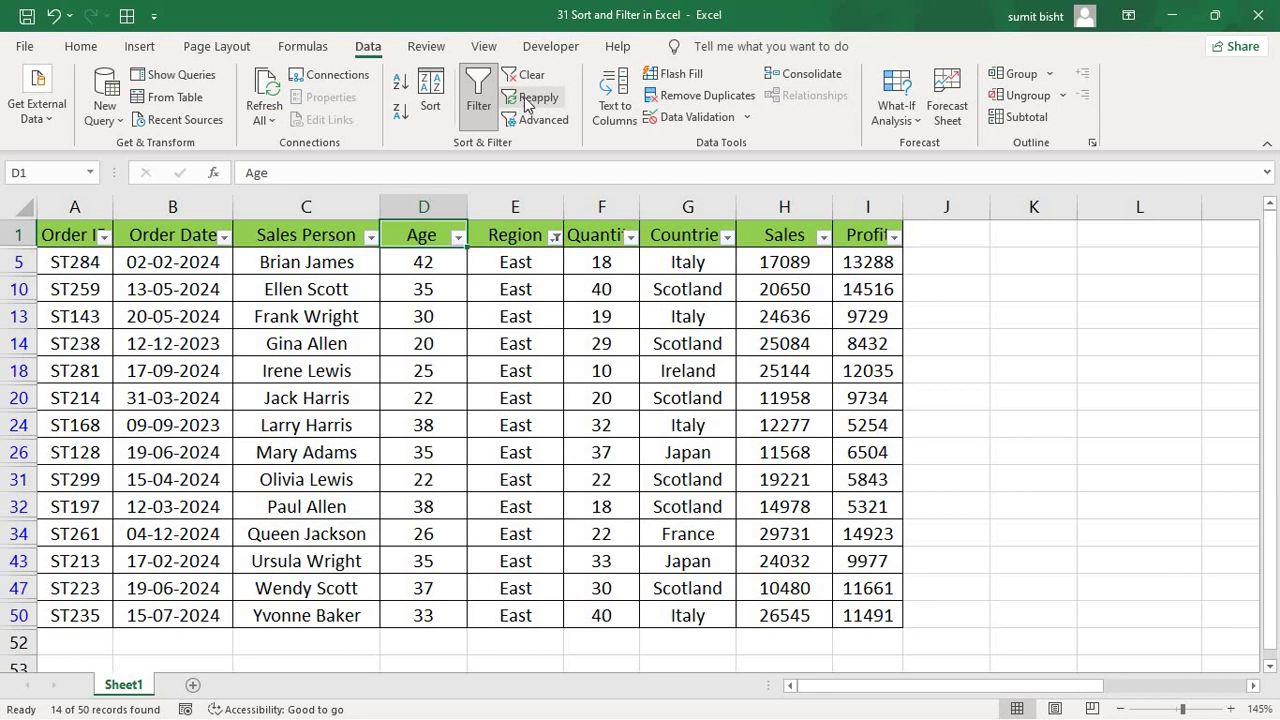
pyautogui.click(555, 237)
pyautogui.click(380, 460)
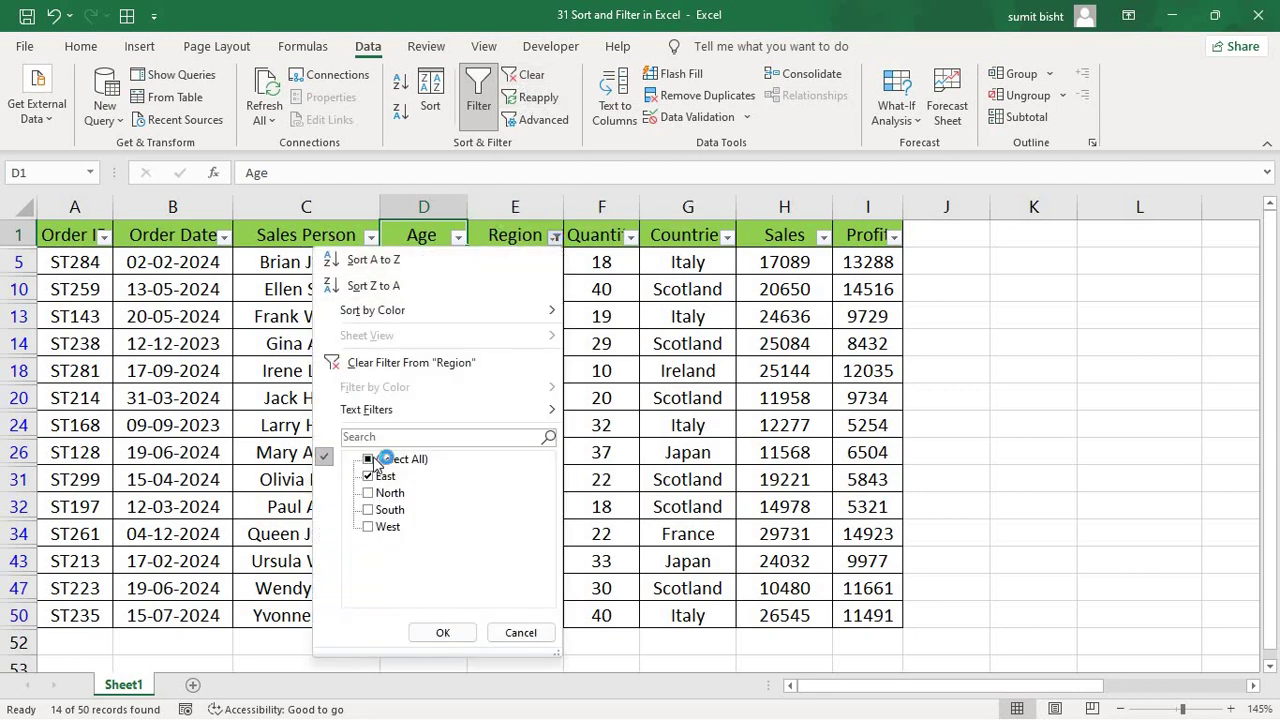
pyautogui.click(443, 632)
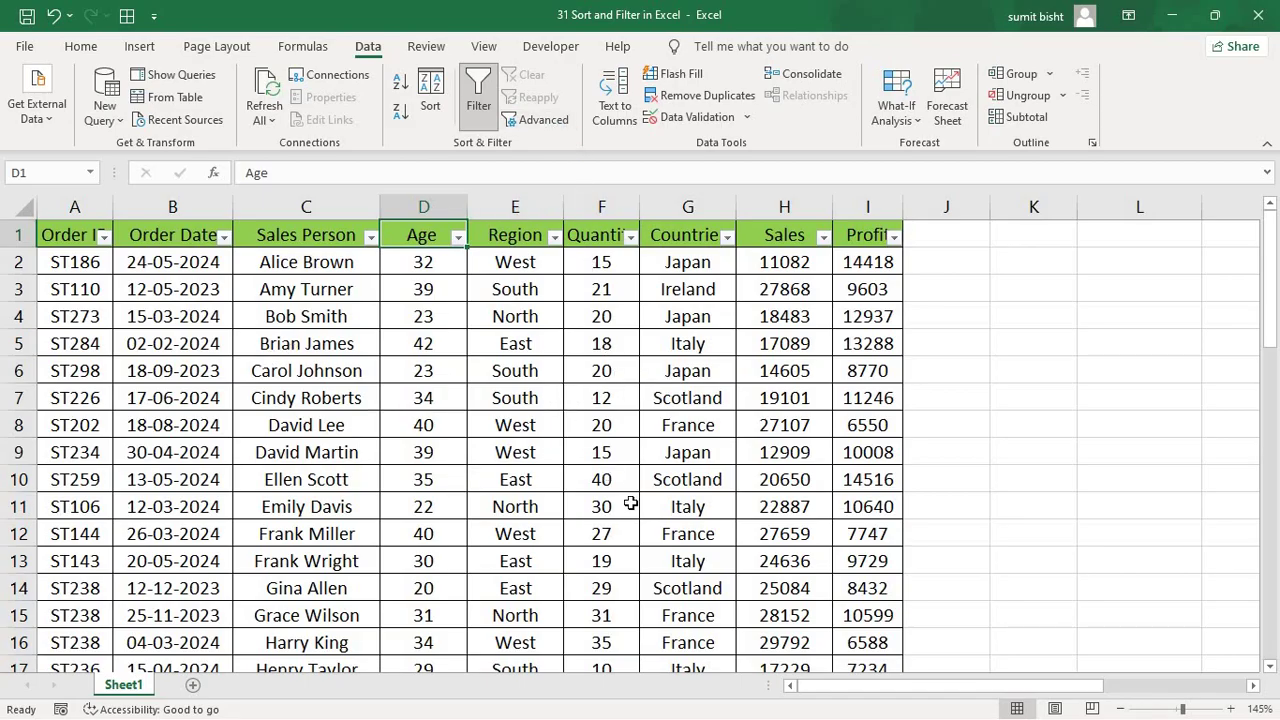
pyautogui.scroll(-4, 575, 490)
pyautogui.scroll(-2, 572, 487)
pyautogui.scroll(-3, 572, 487)
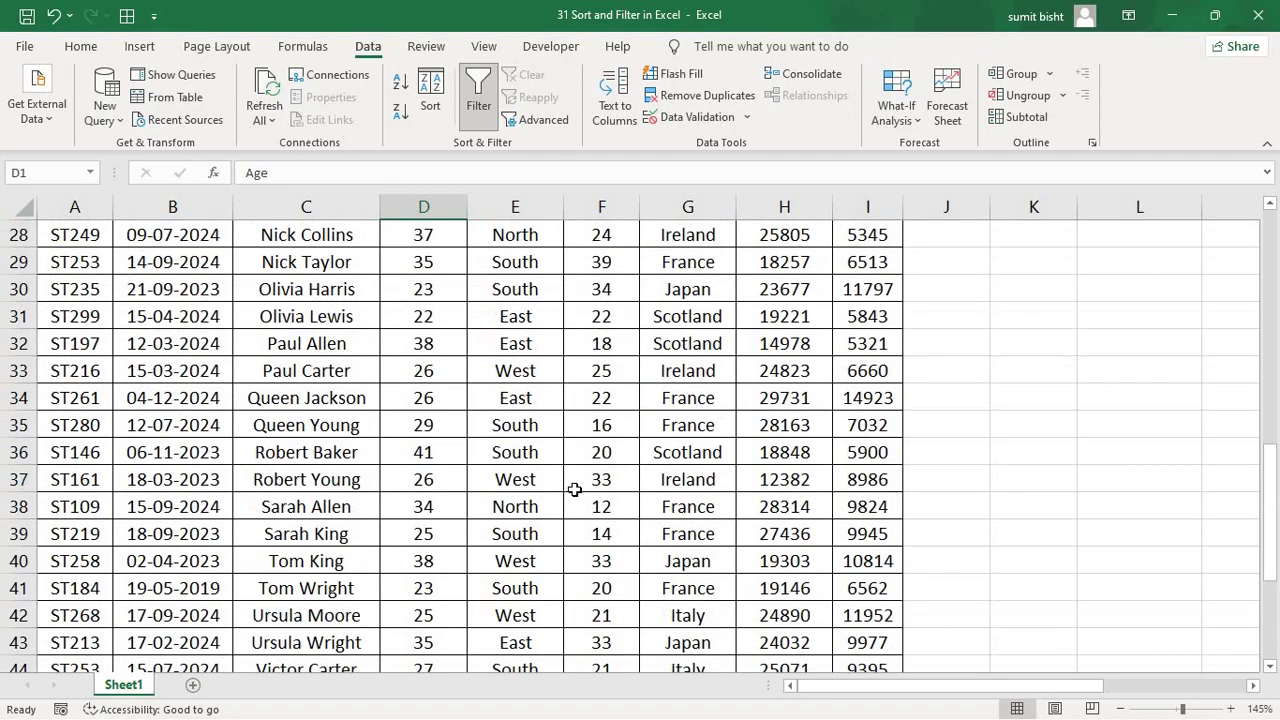
pyautogui.scroll(-4, 577, 493)
pyautogui.scroll(6, 577, 493)
pyautogui.scroll(6, 580, 497)
pyautogui.scroll(1, 580, 500)
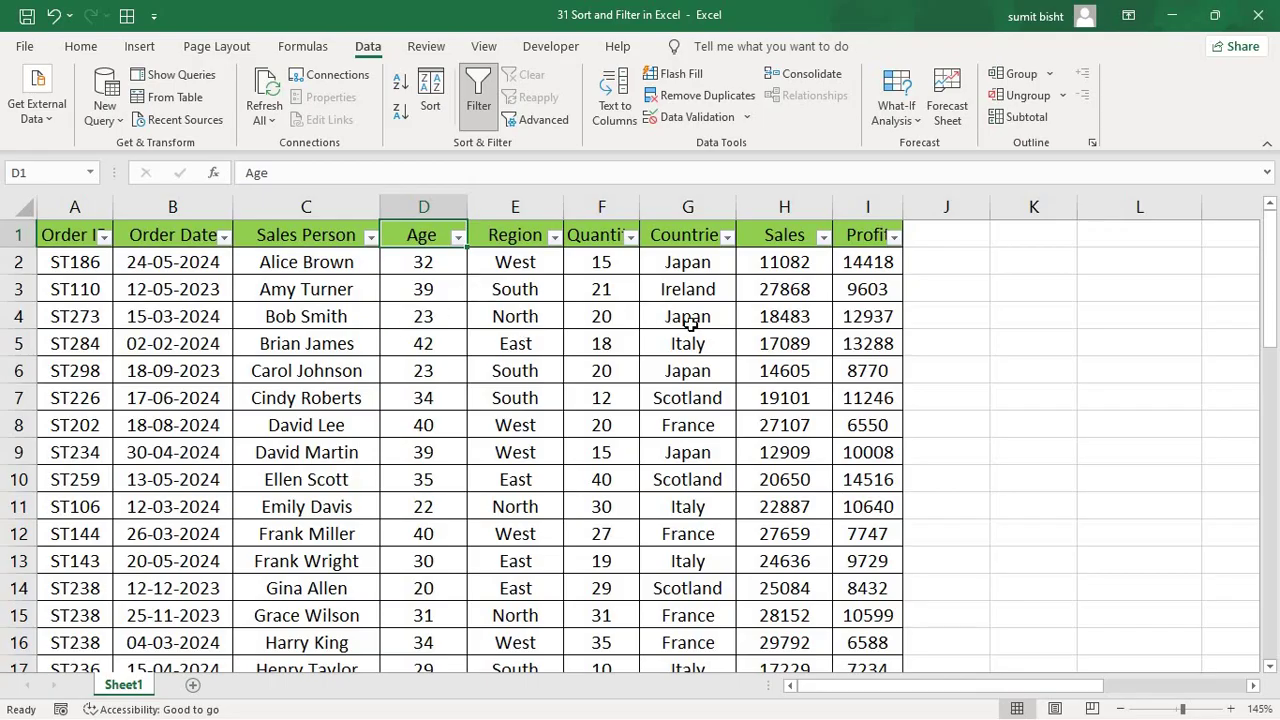
pyautogui.click(514, 318)
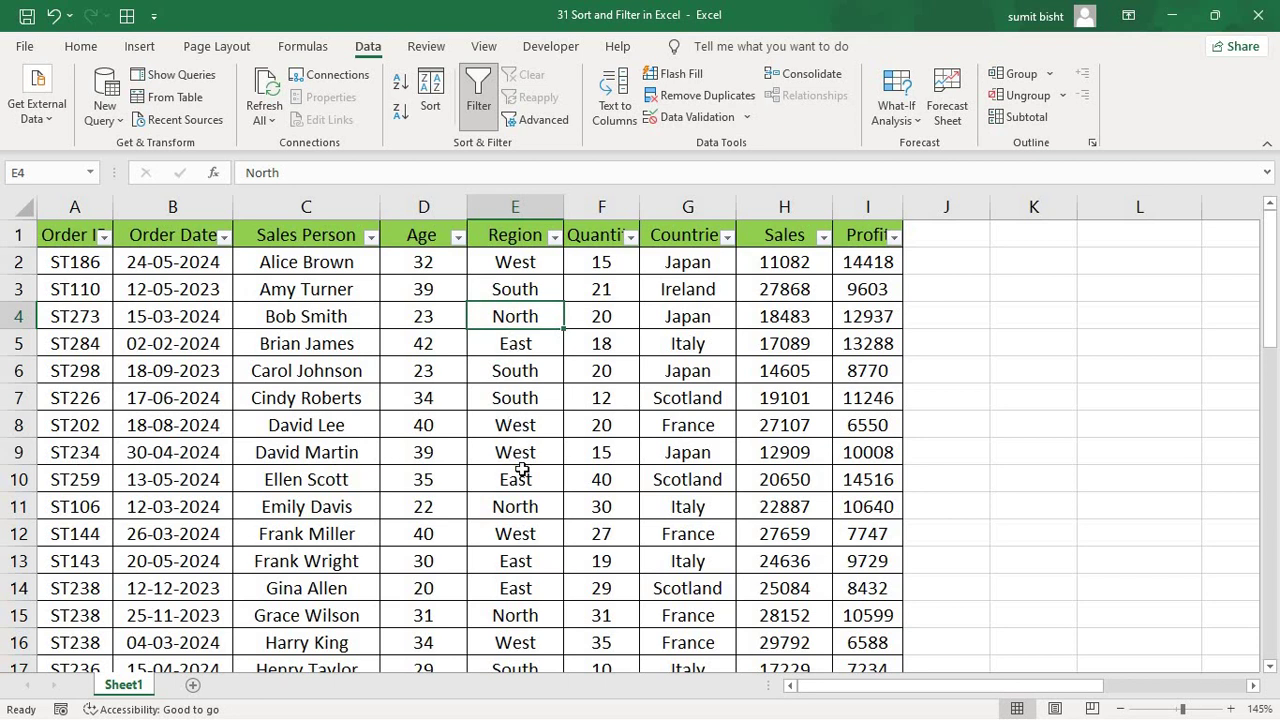
pyautogui.click(524, 506)
pyautogui.click(514, 612)
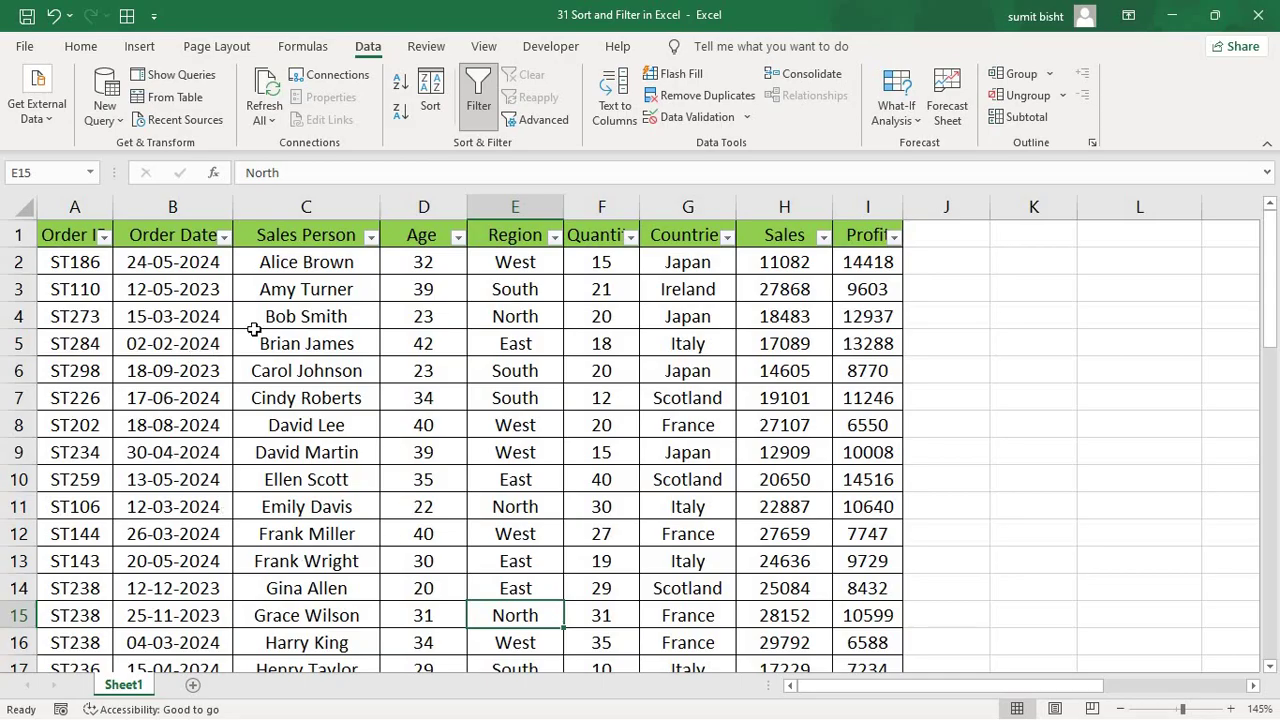
# - Enter the criteria heading 'Region' in K1 and the value 'North' in K2
pyautogui.click(1035, 231)
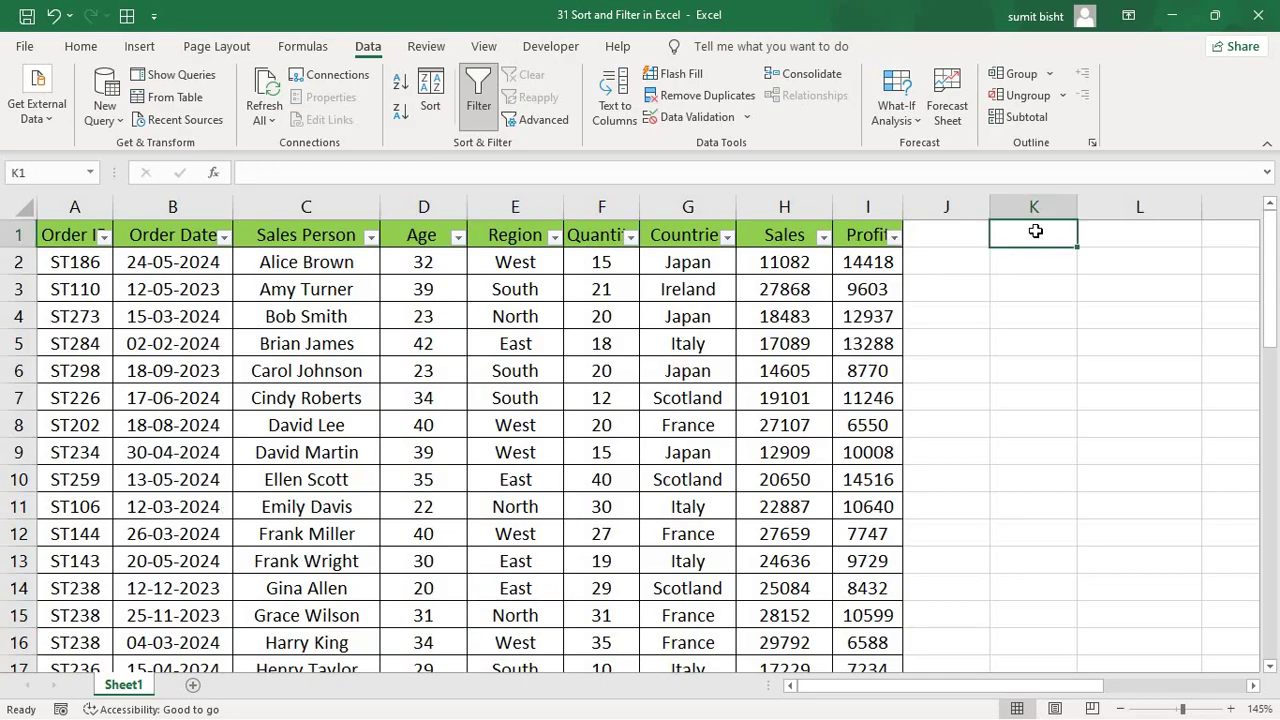
pyautogui.write('REgion')
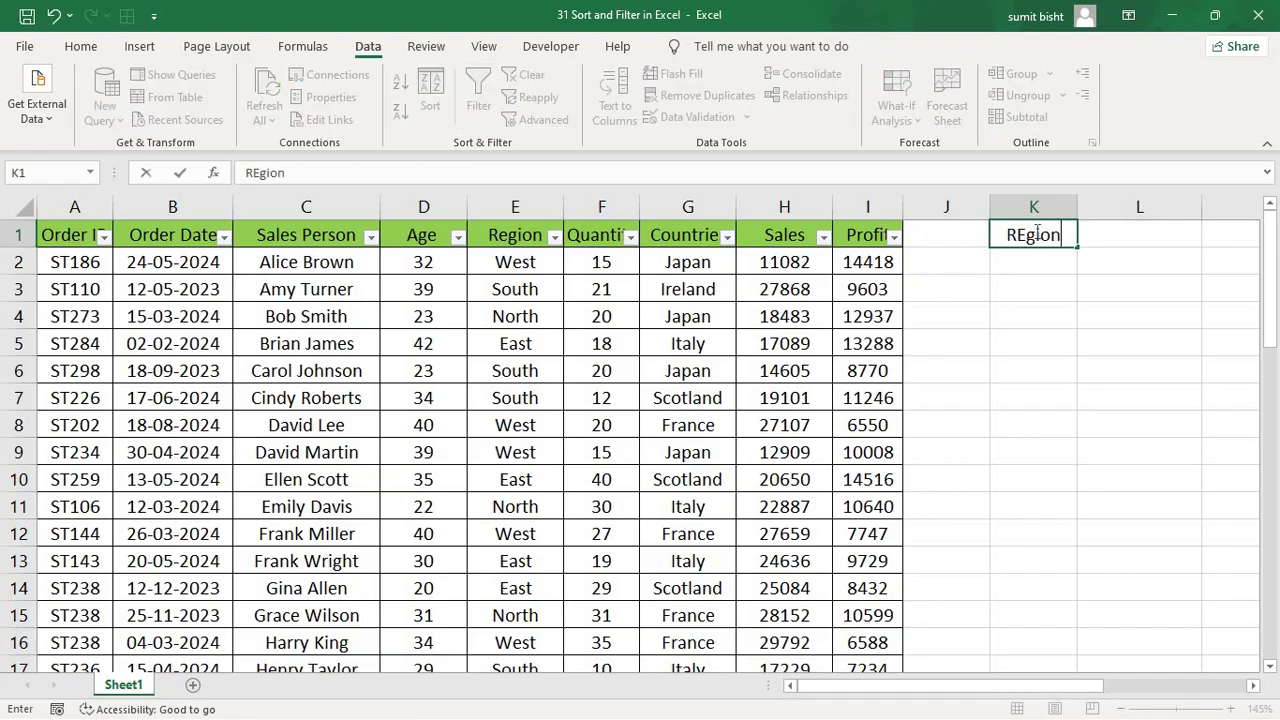
pyautogui.press('Return')
pyautogui.write('North')
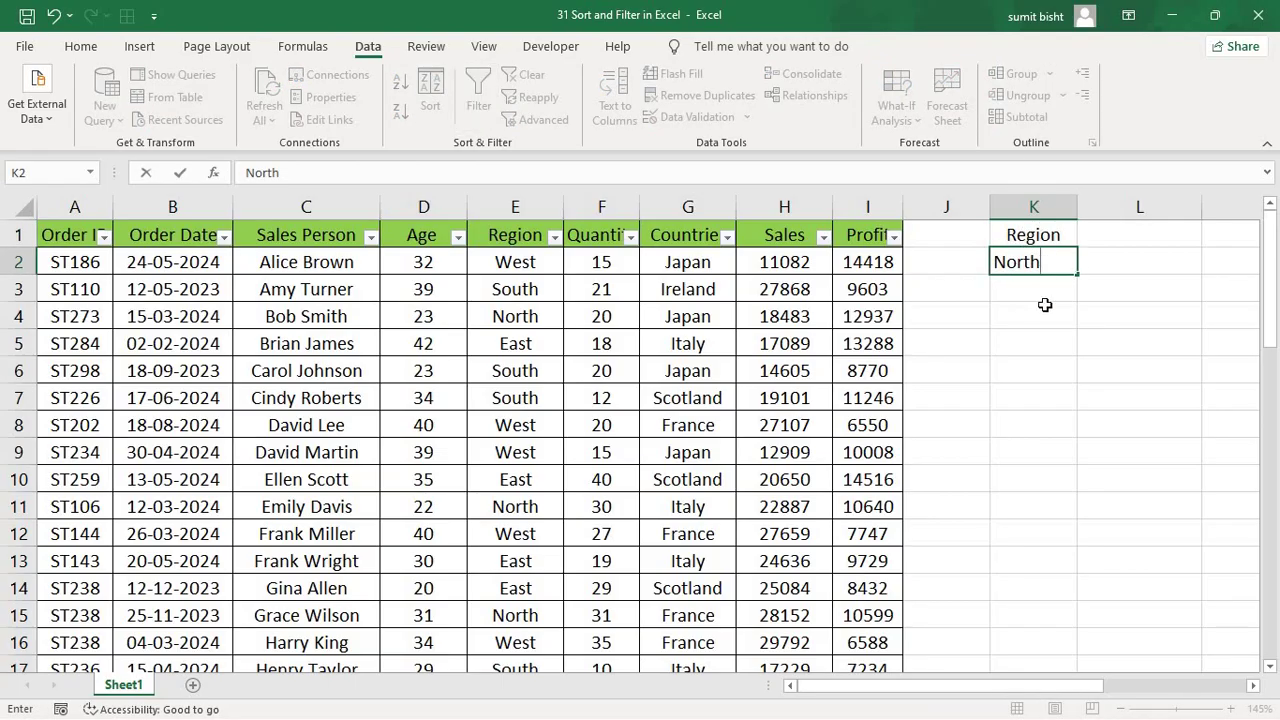
pyautogui.click(1036, 398)
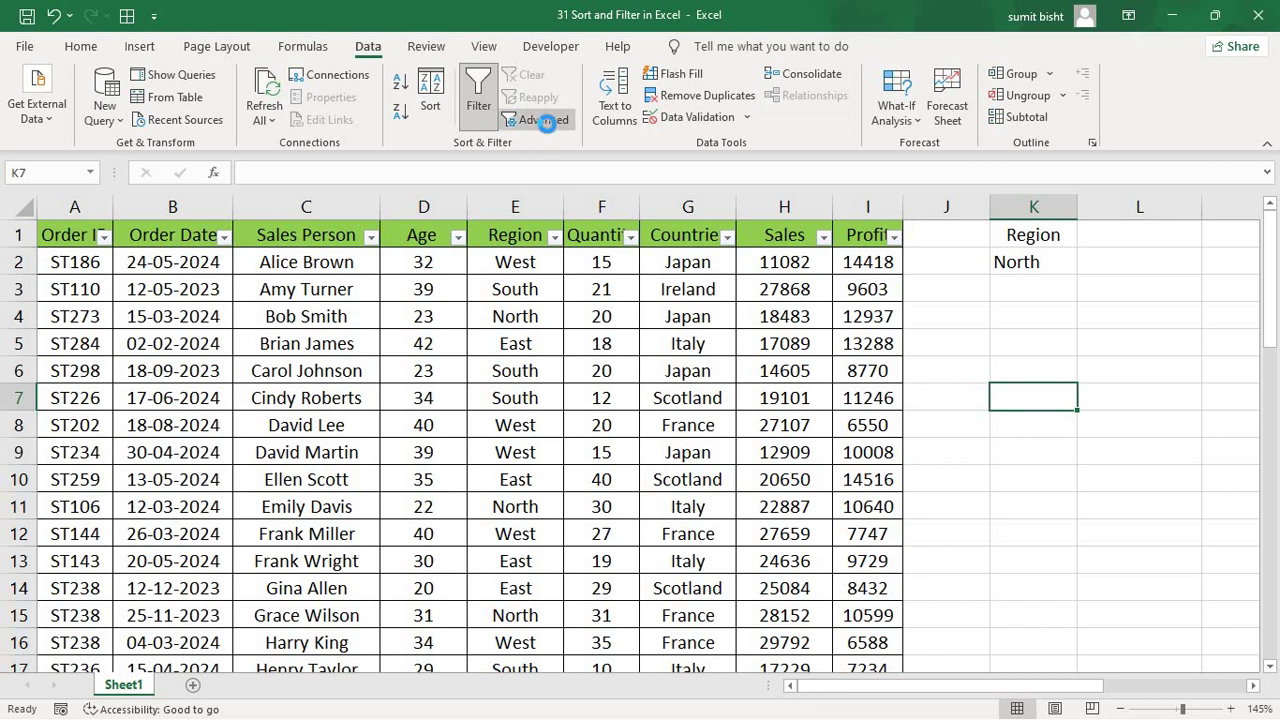
# - Run an Advanced Filter with criteria K1:K2, copying the nine North records to K4
pyautogui.click(534, 120)
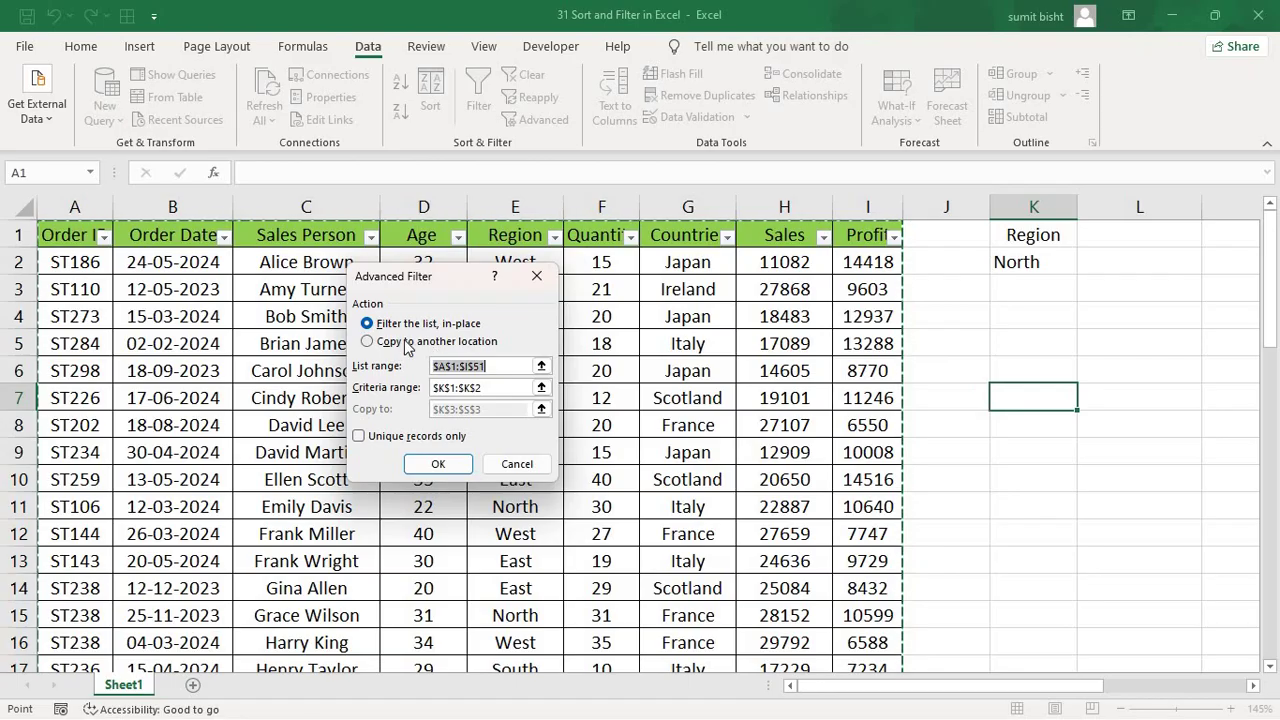
pyautogui.click(367, 342)
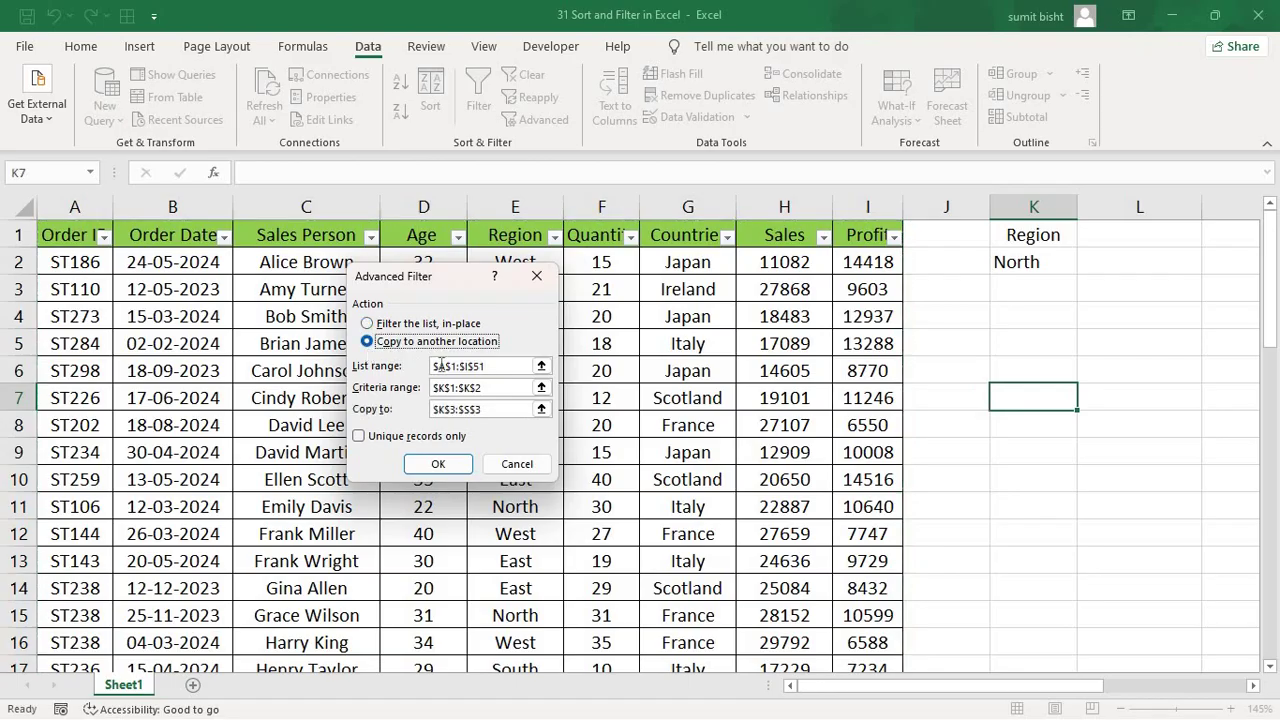
pyautogui.moveTo(491, 370); pyautogui.dragTo(407, 378)
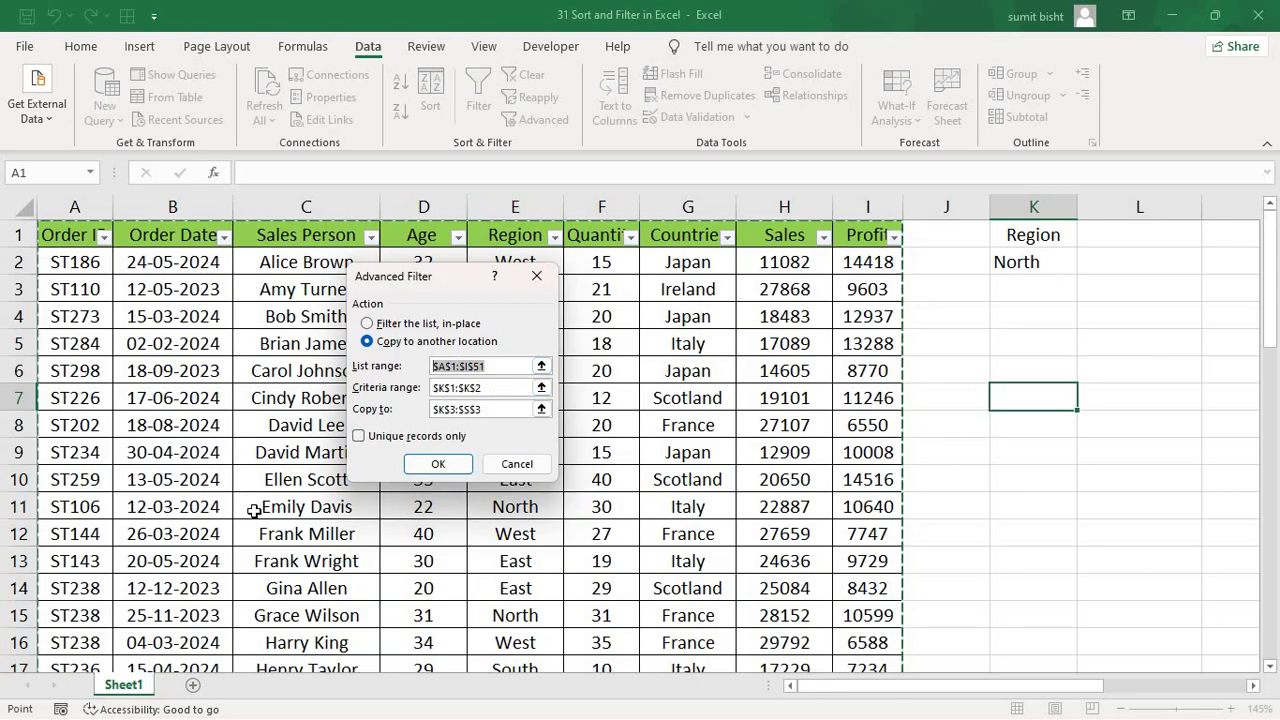
pyautogui.click(459, 396)
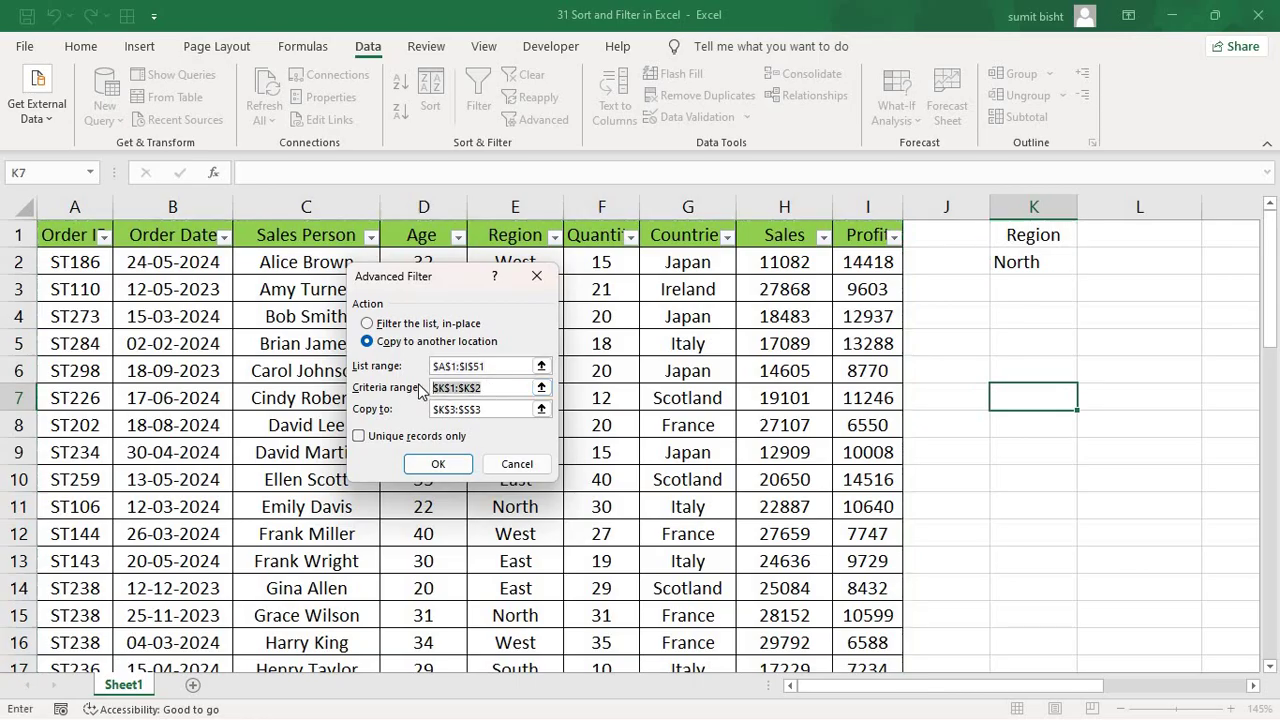
pyautogui.moveTo(1012, 232); pyautogui.dragTo(1010, 266)
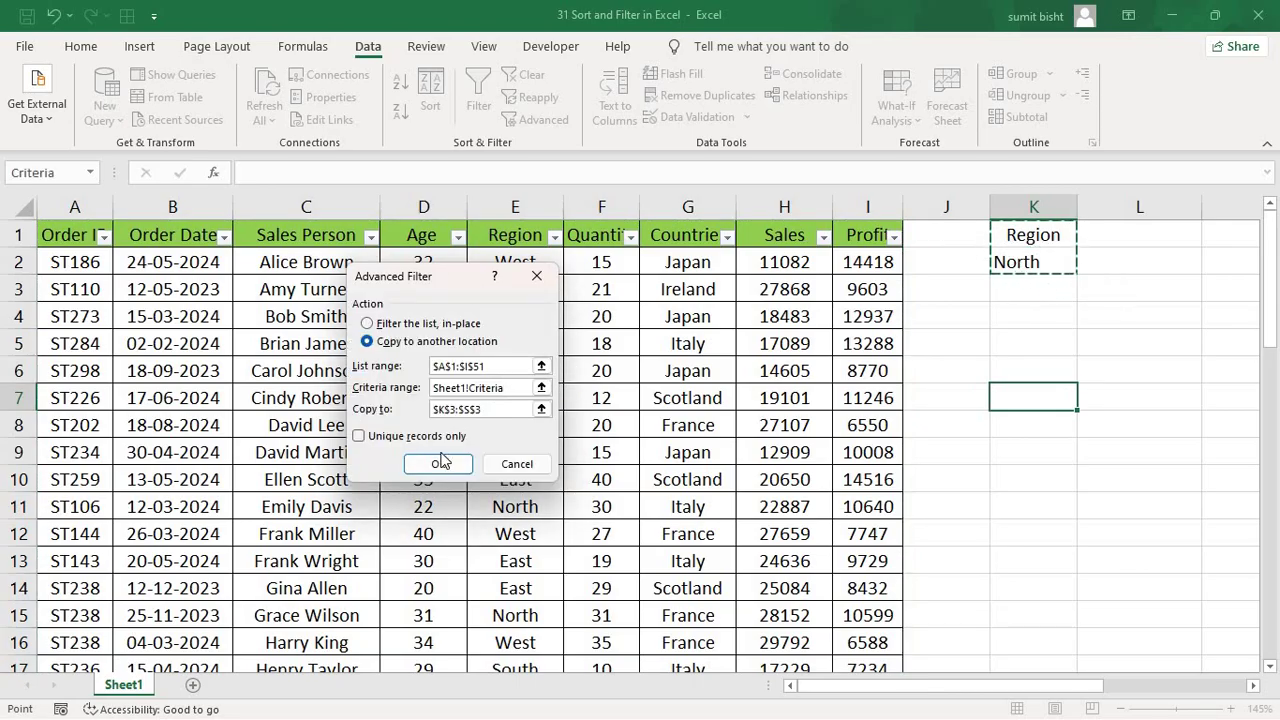
pyautogui.click(513, 409)
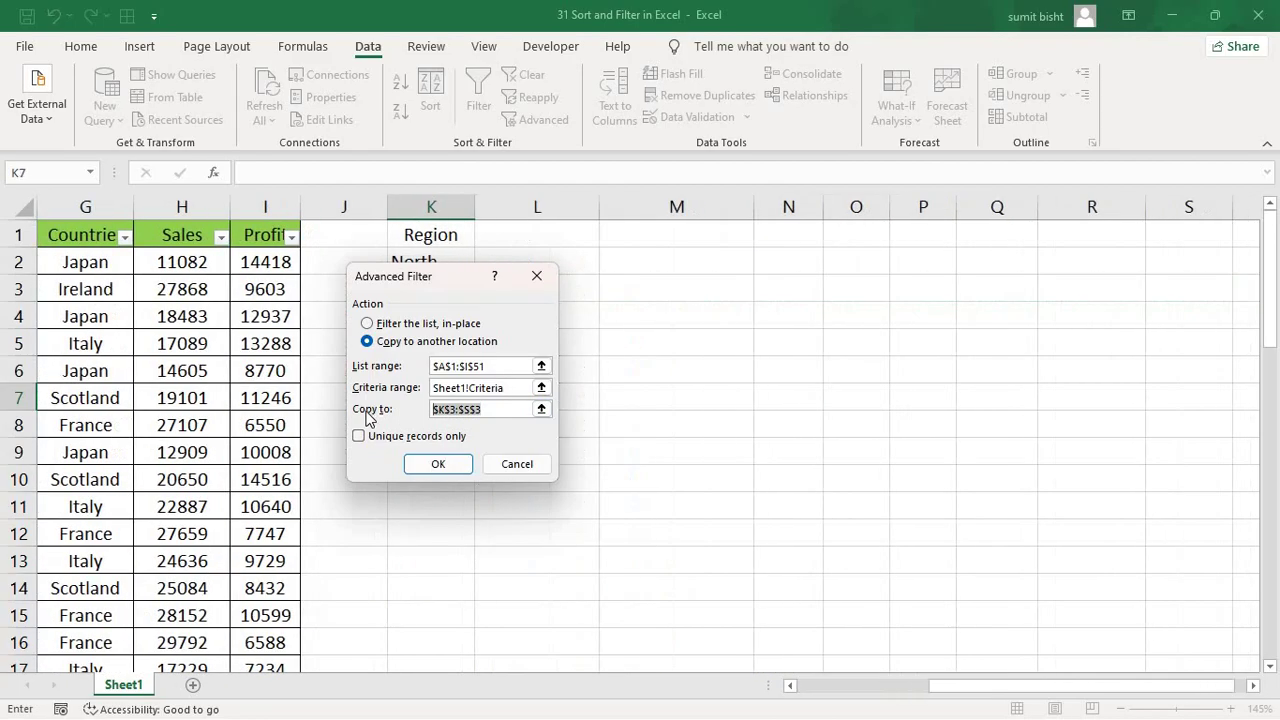
pyautogui.moveTo(365, 277); pyautogui.dragTo(690, 300)
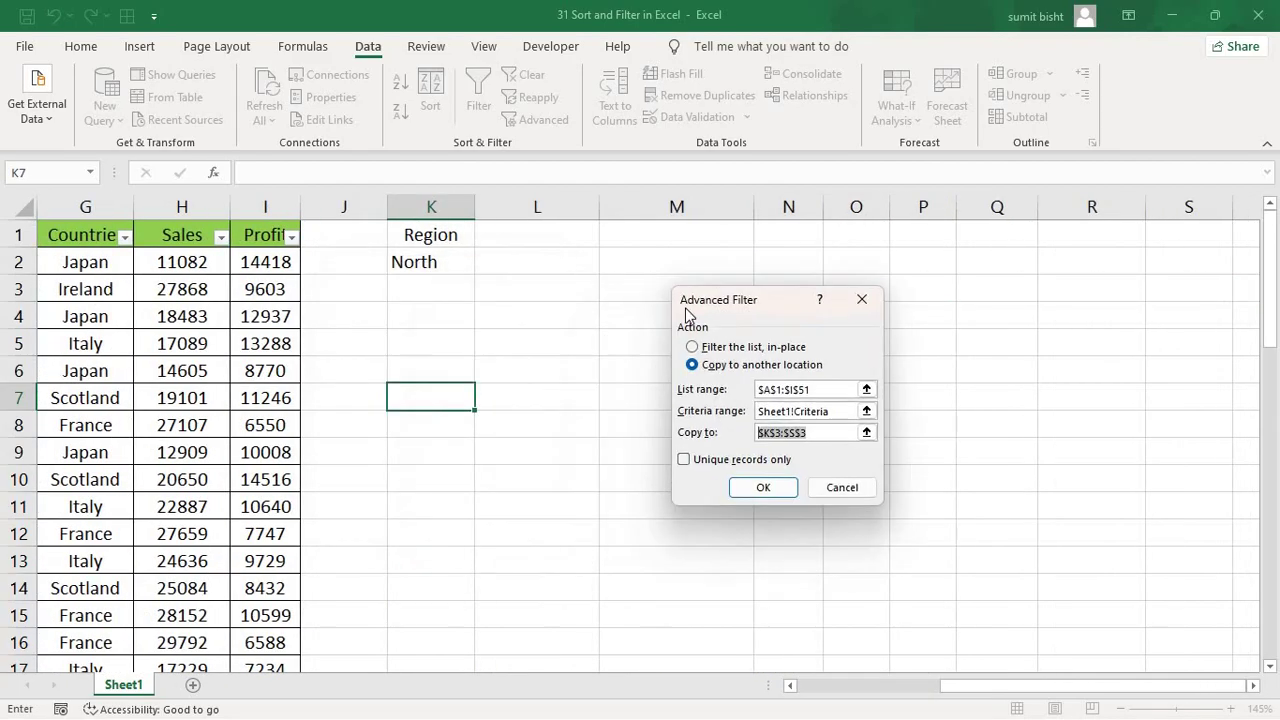
pyautogui.click(457, 318)
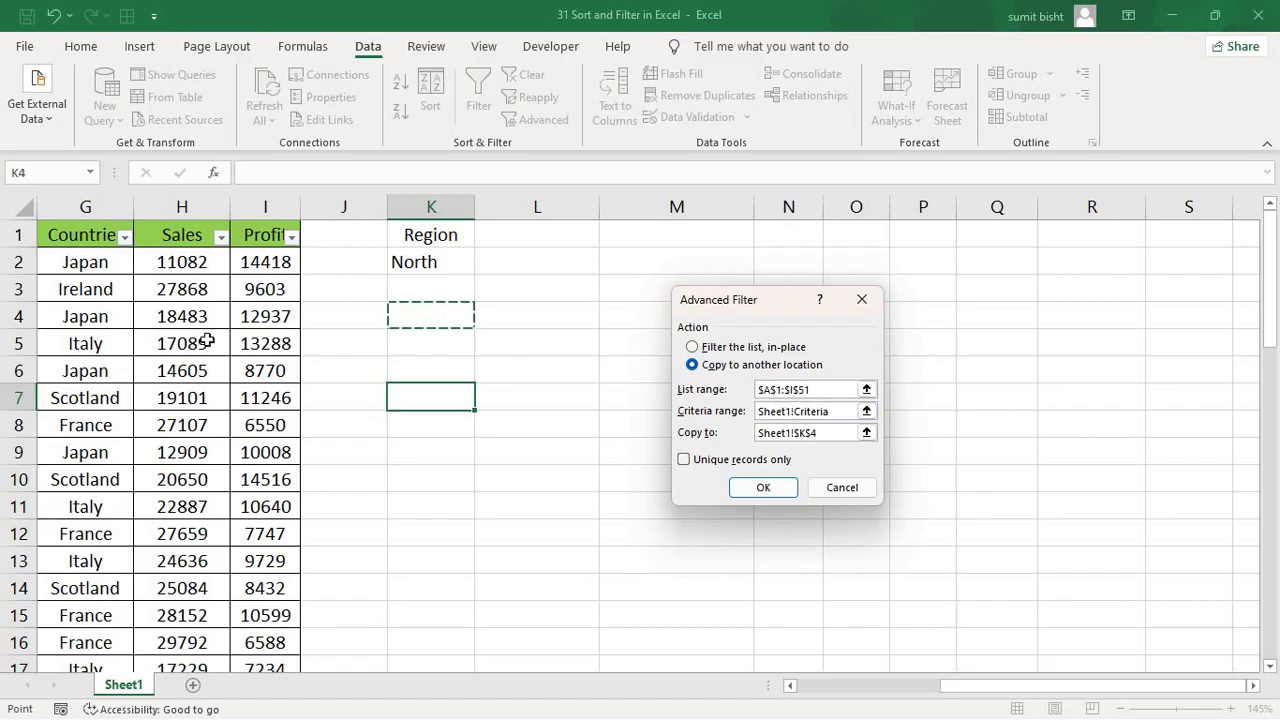
pyautogui.click(808, 432)
pyautogui.click(771, 488)
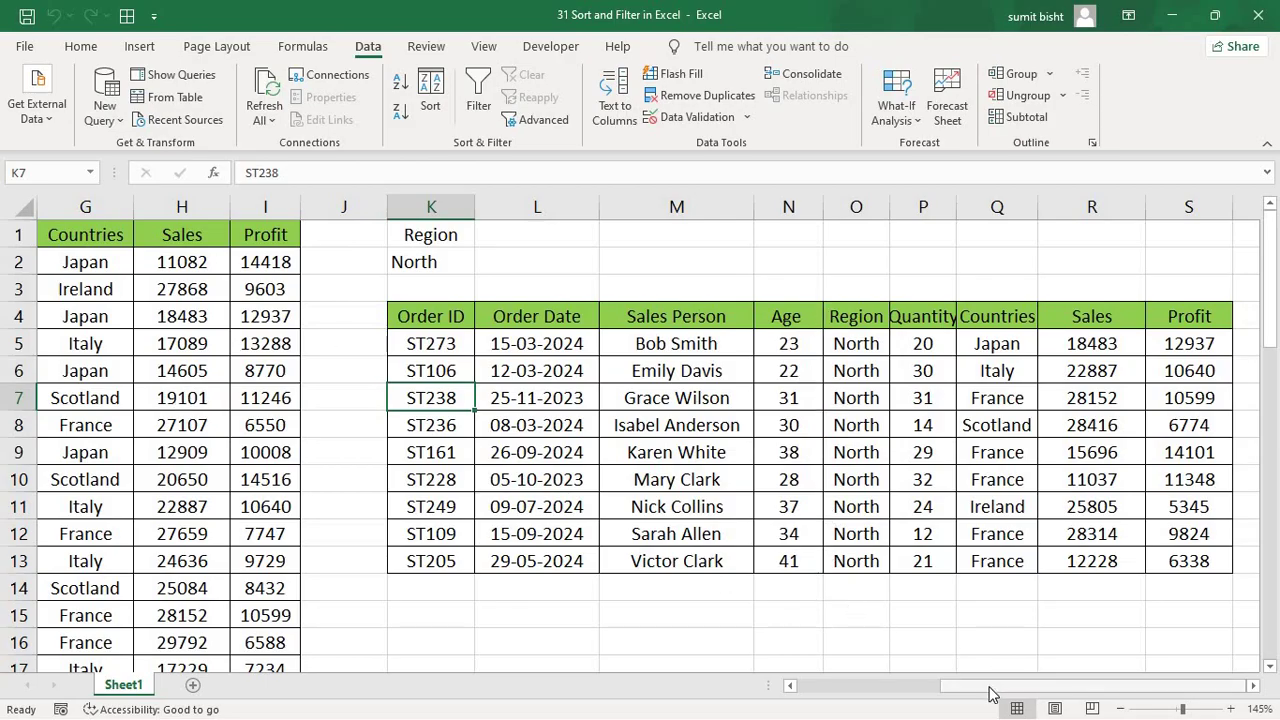
pyautogui.moveTo(991, 686); pyautogui.dragTo(843, 686)
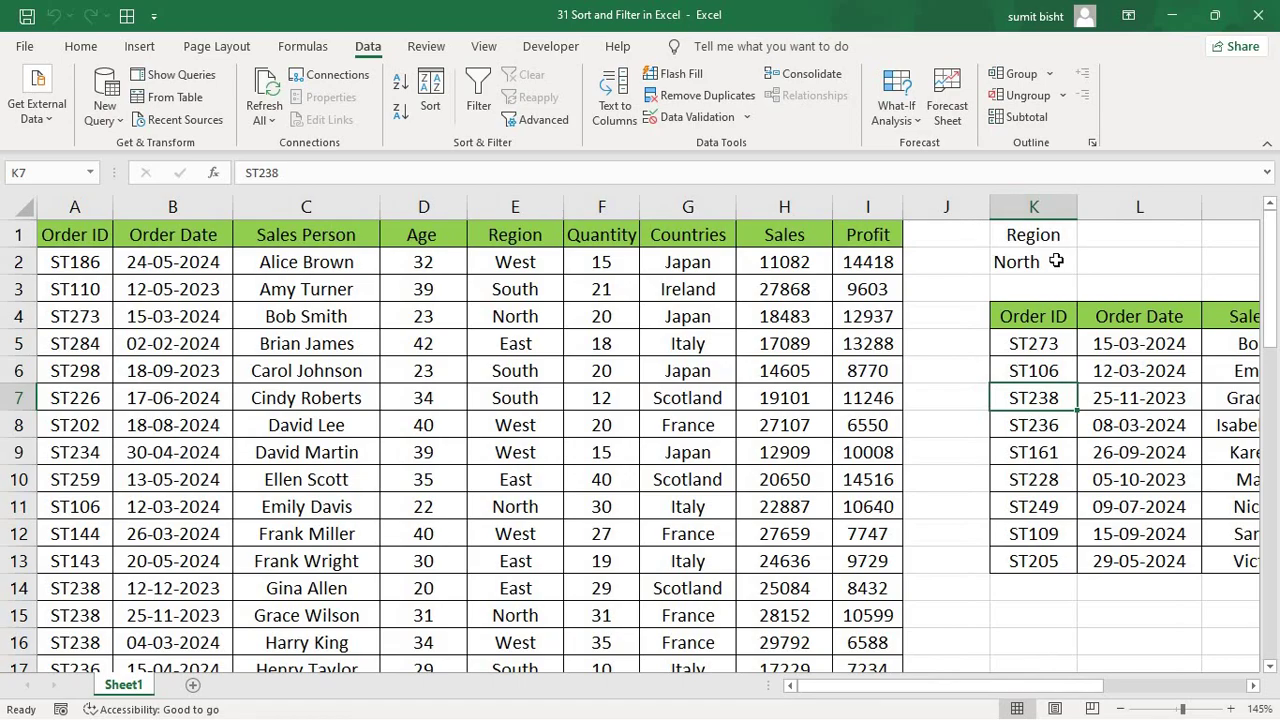
# - Add the second criterion 'Countries' in L1 and 'Italy' in L2, then reopen Advanced Filter
pyautogui.click(1119, 236)
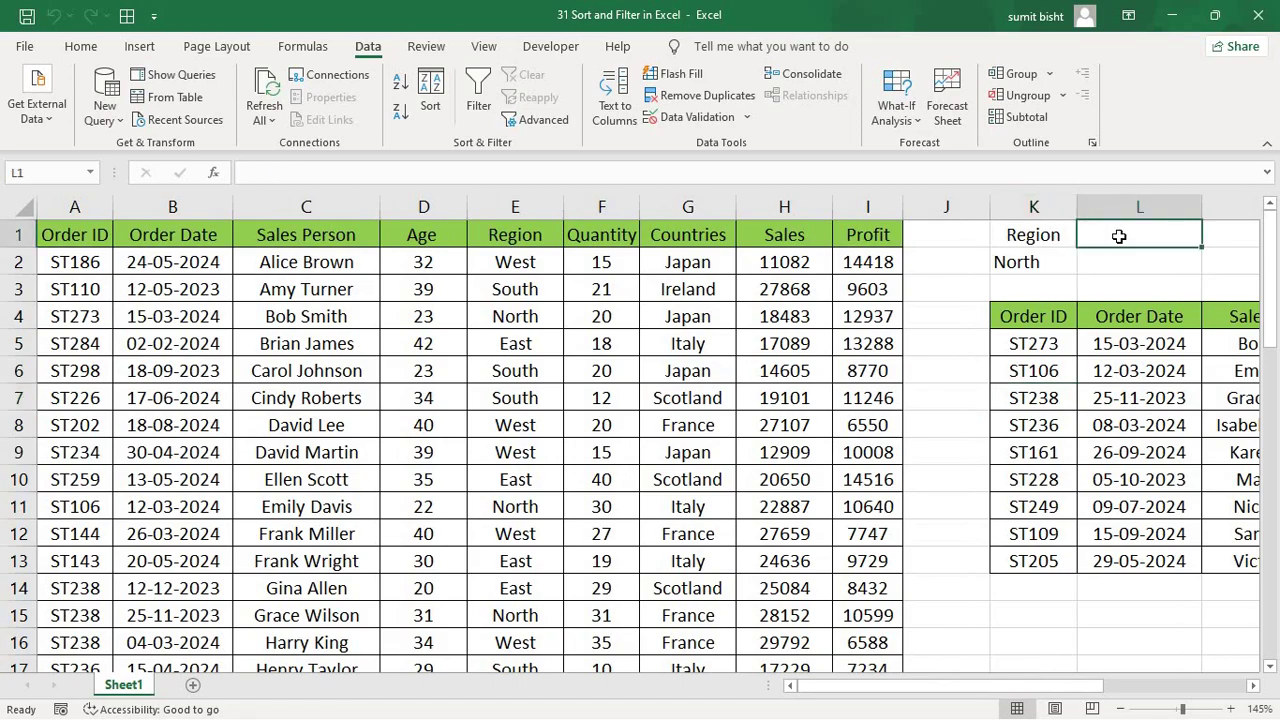
pyautogui.write('Count')
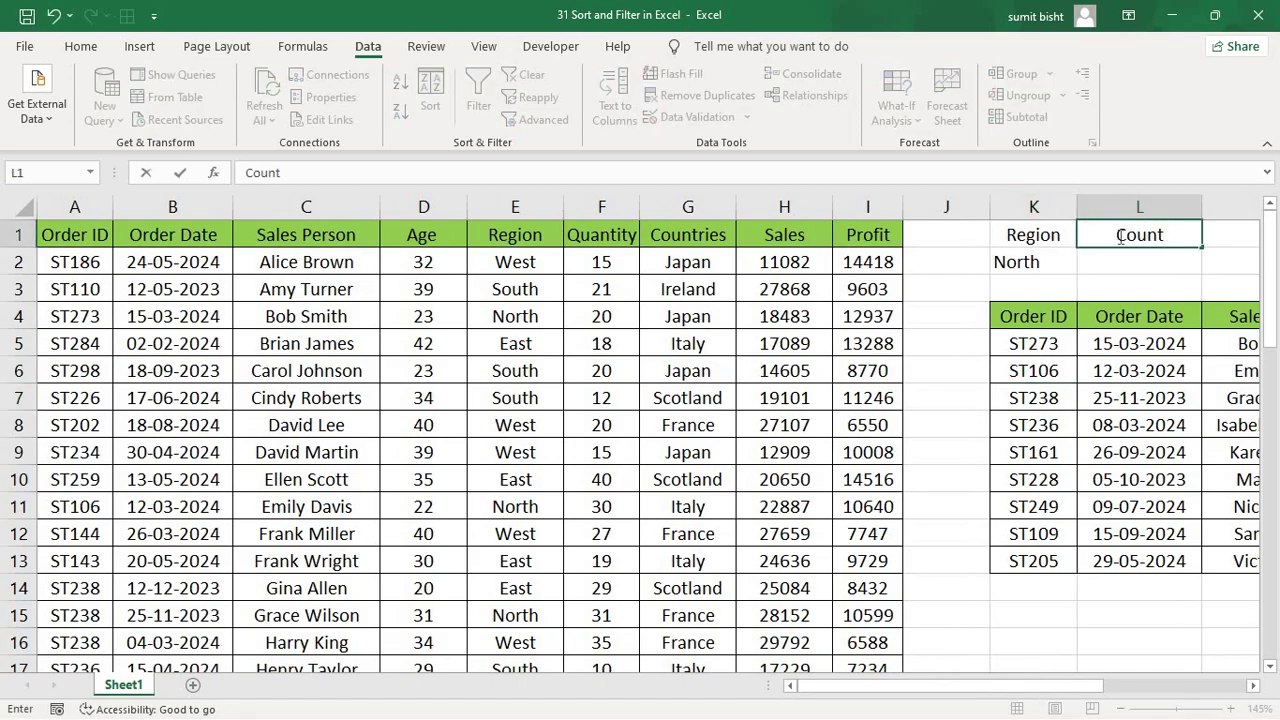
pyautogui.write('ries')
pyautogui.press('Return')
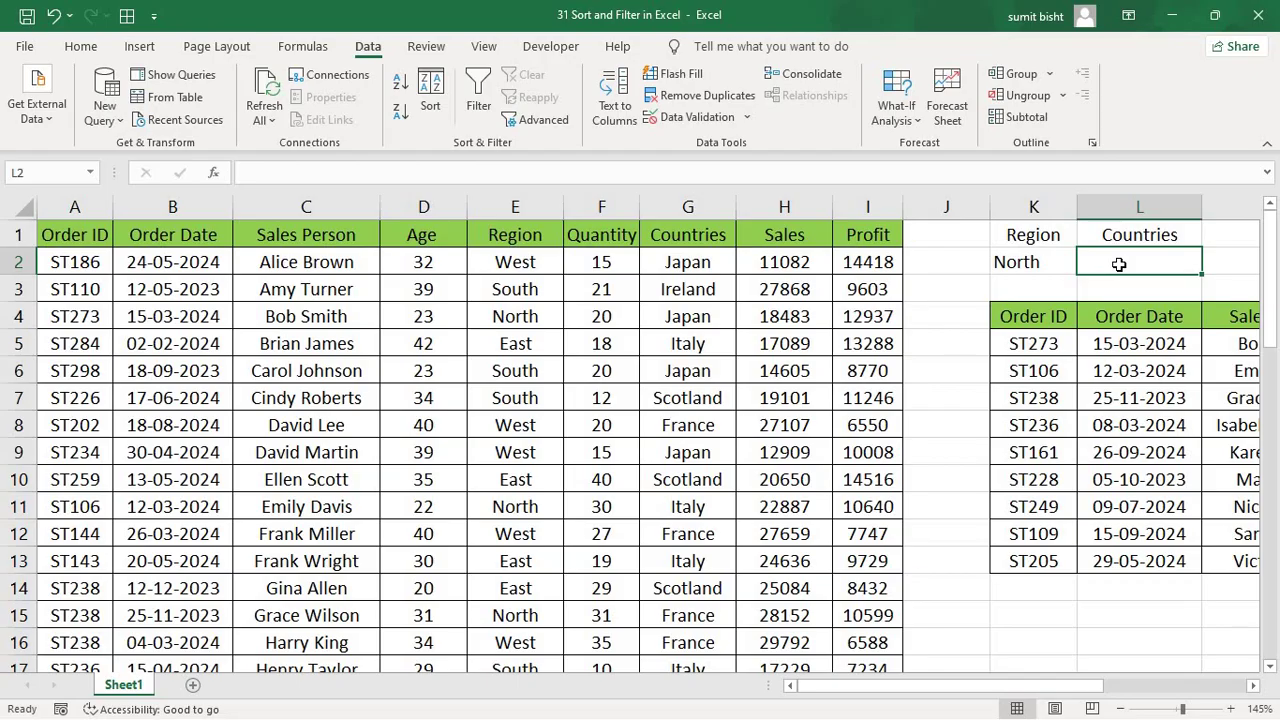
pyautogui.write('Italy')
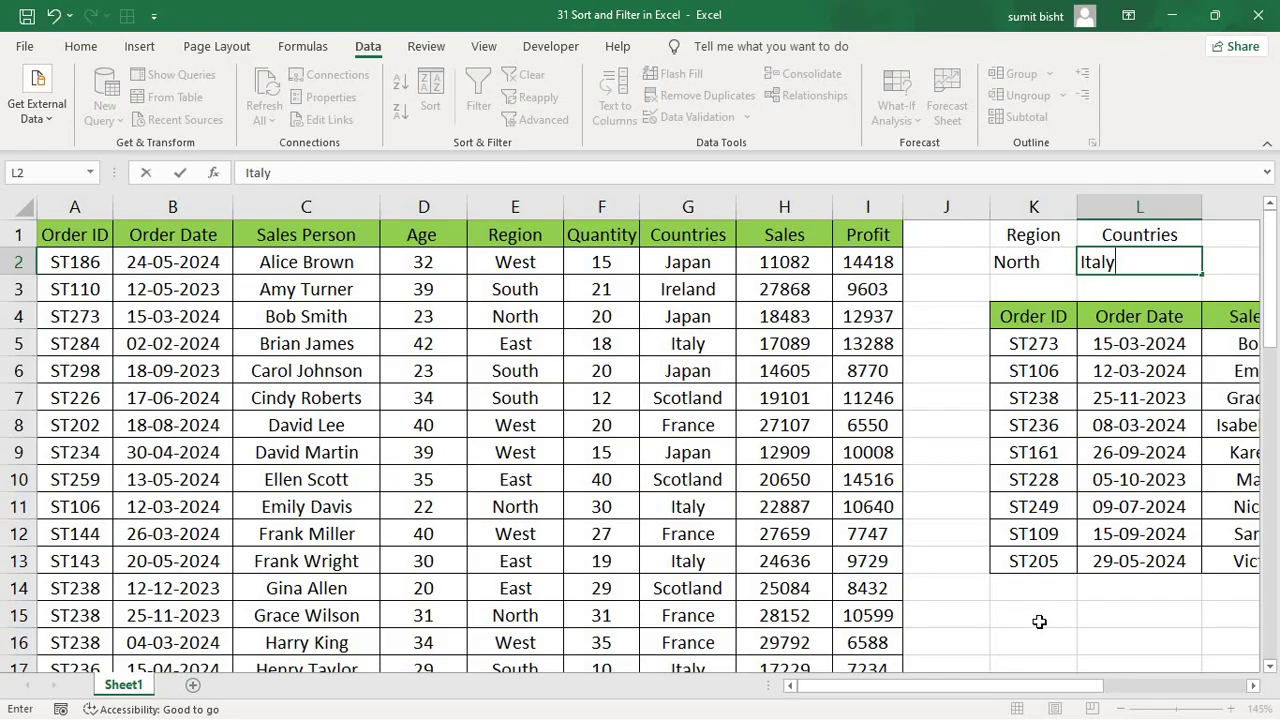
pyautogui.click(1039, 622)
pyautogui.click(541, 120)
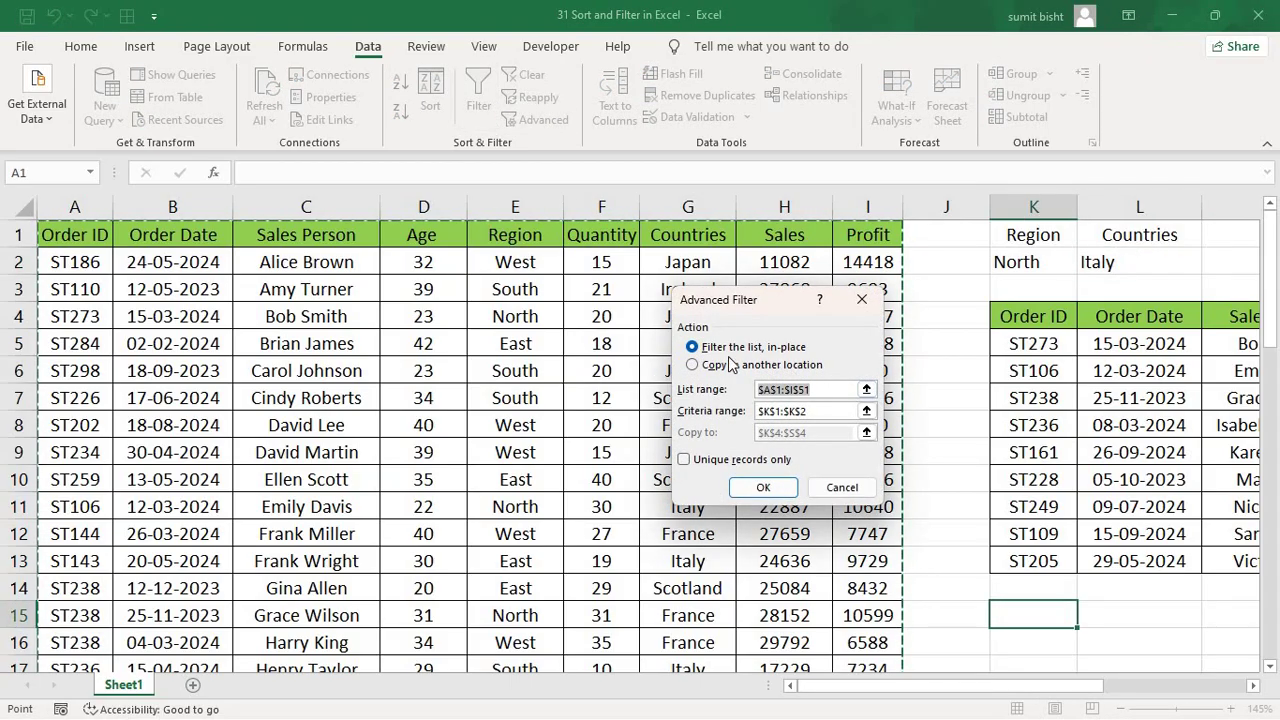
# - Copy the record matching both North and Italy to K15 using criteria range K1:L2
pyautogui.click(732, 365)
pyautogui.click(822, 390)
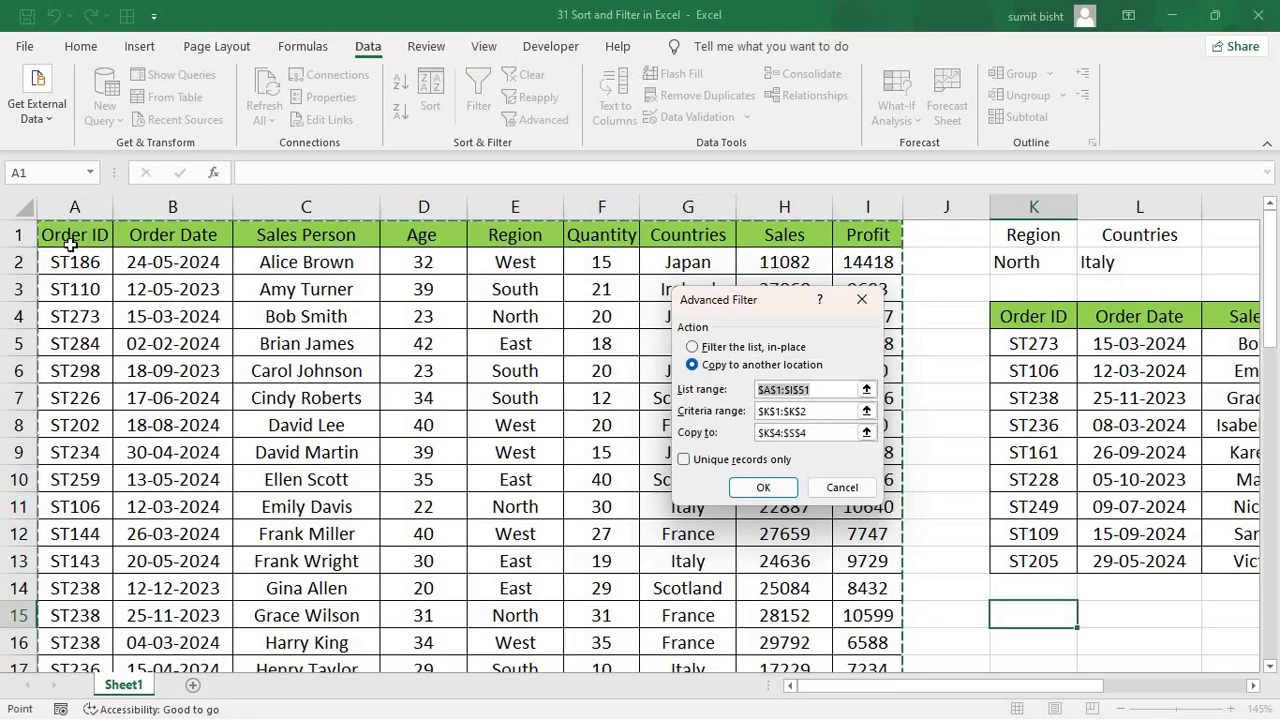
pyautogui.click(790, 411)
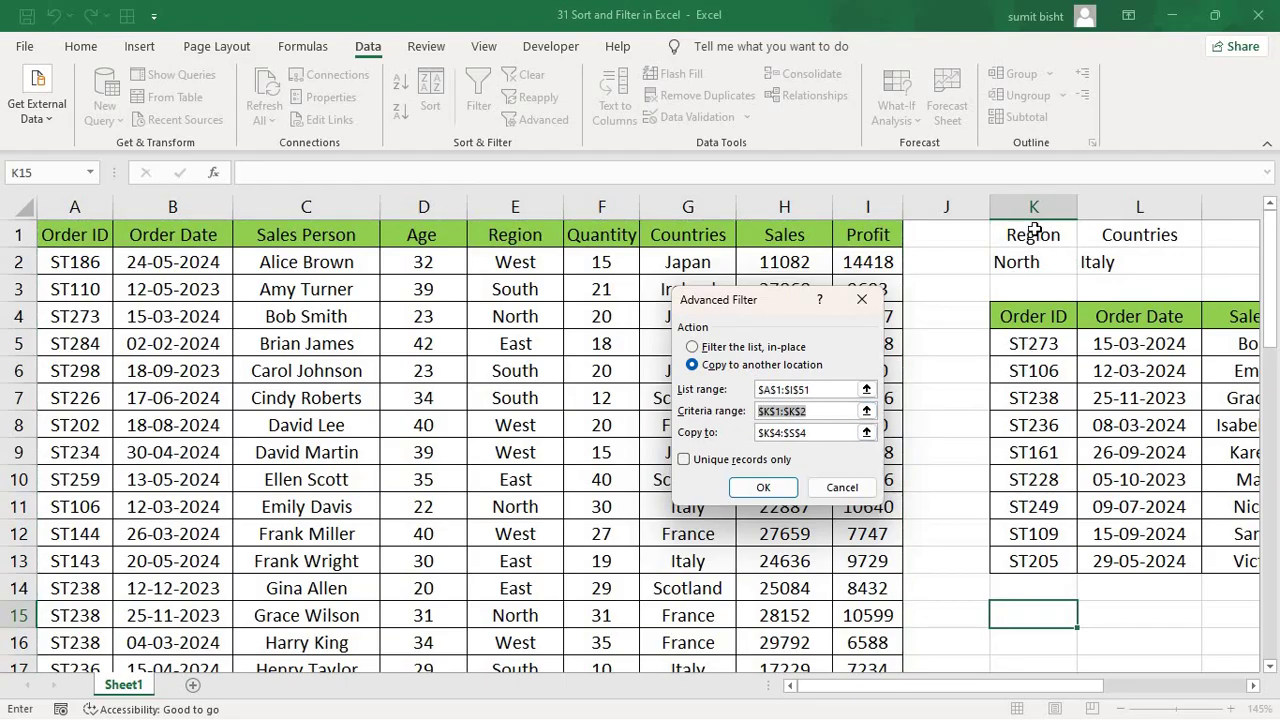
pyautogui.moveTo(1035, 230); pyautogui.dragTo(1100, 260)
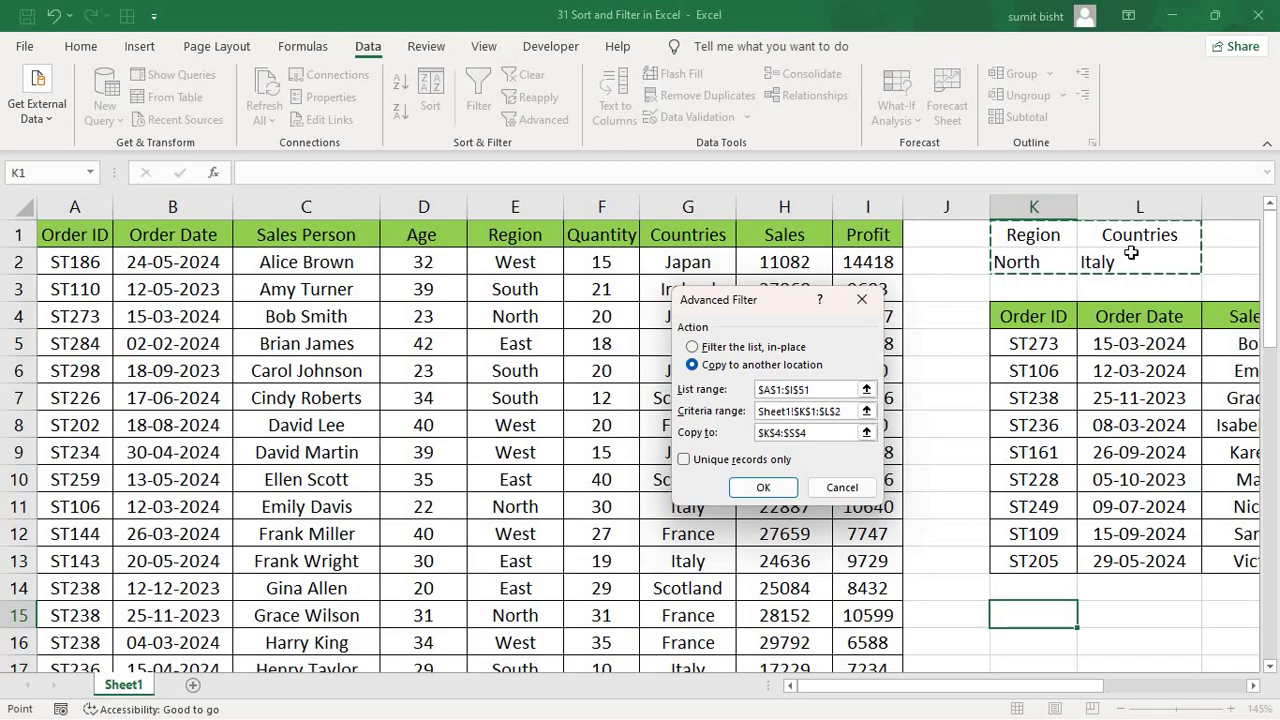
pyautogui.click(814, 432)
pyautogui.click(431, 622)
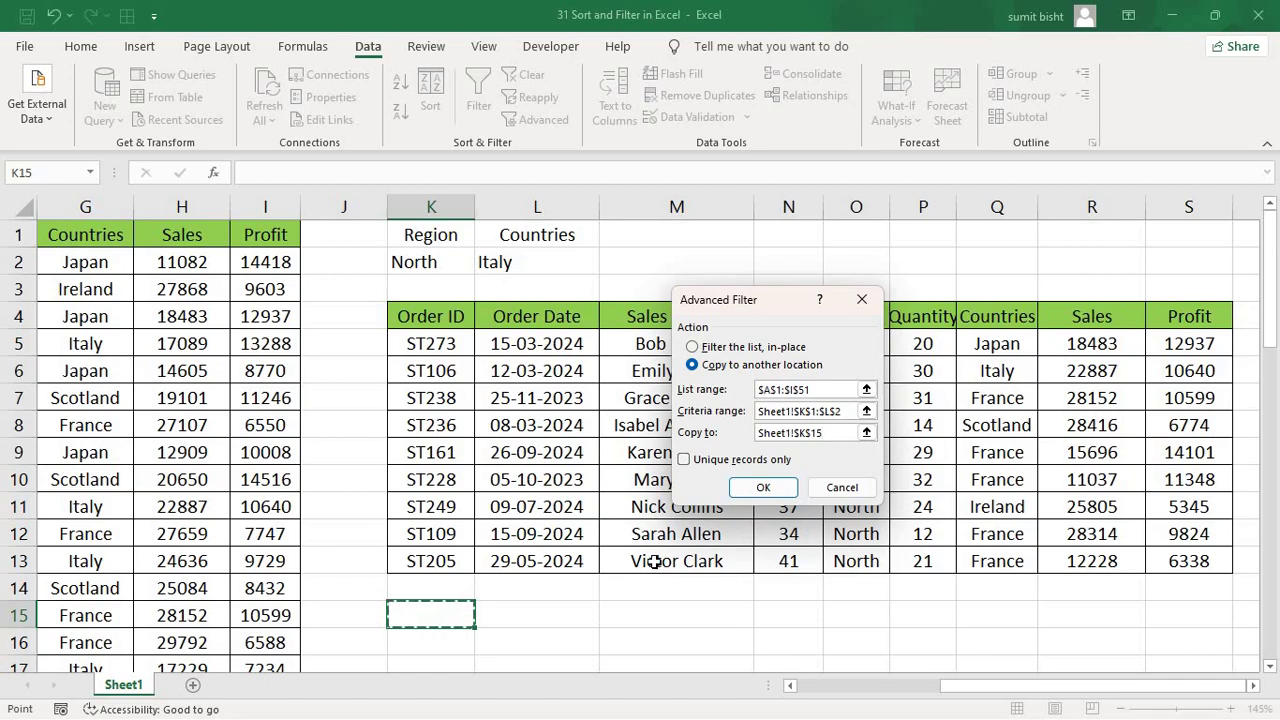
pyautogui.click(738, 490)
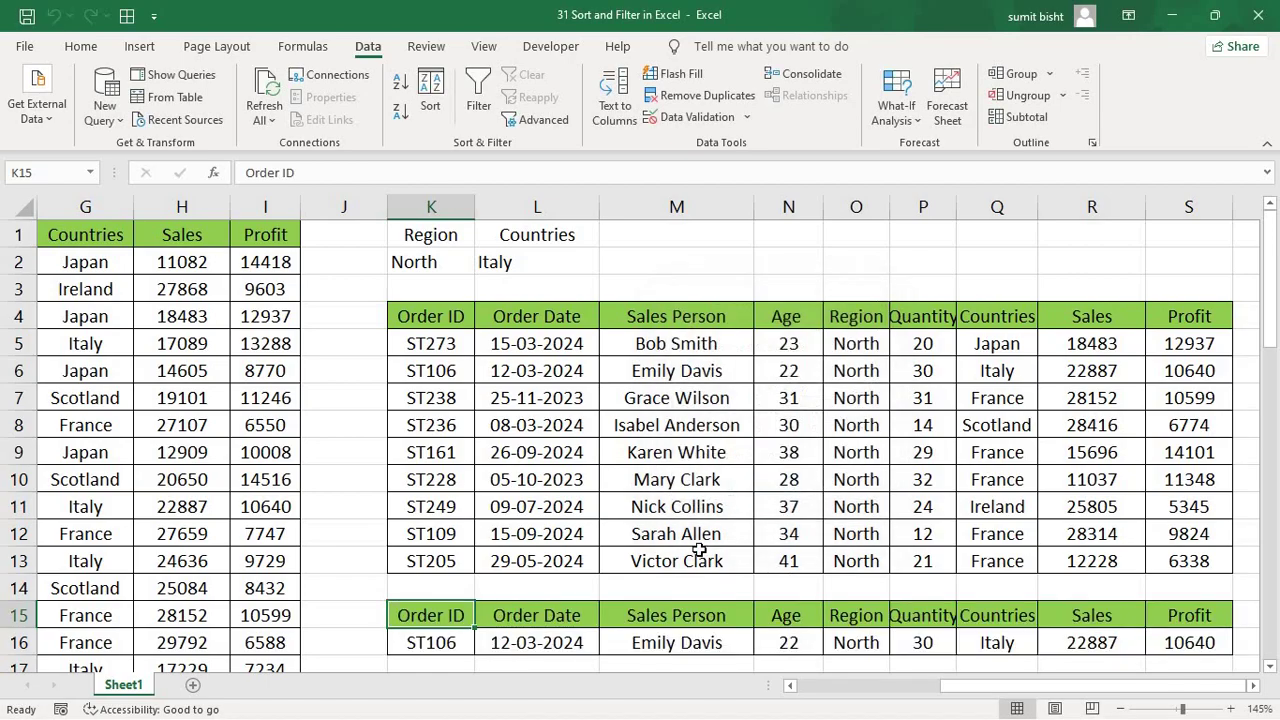
pyautogui.scroll(-2, 700, 549)
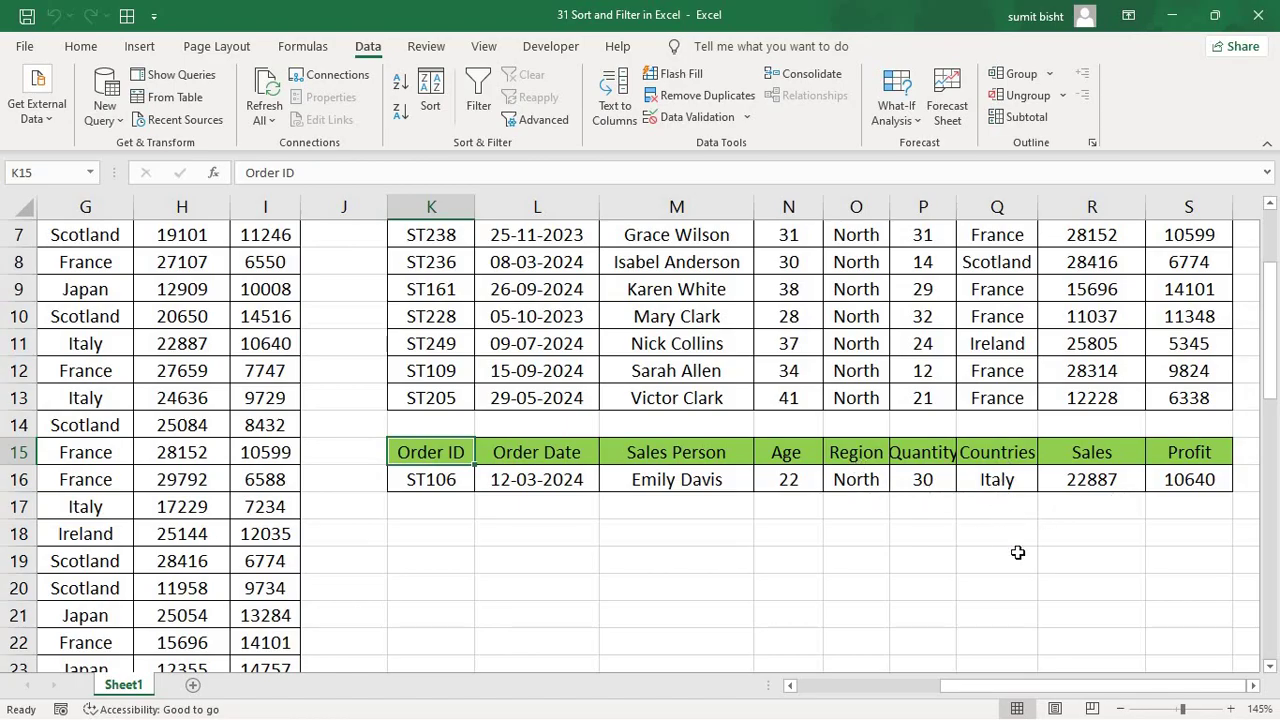
pyautogui.scroll(2, 1017, 552)
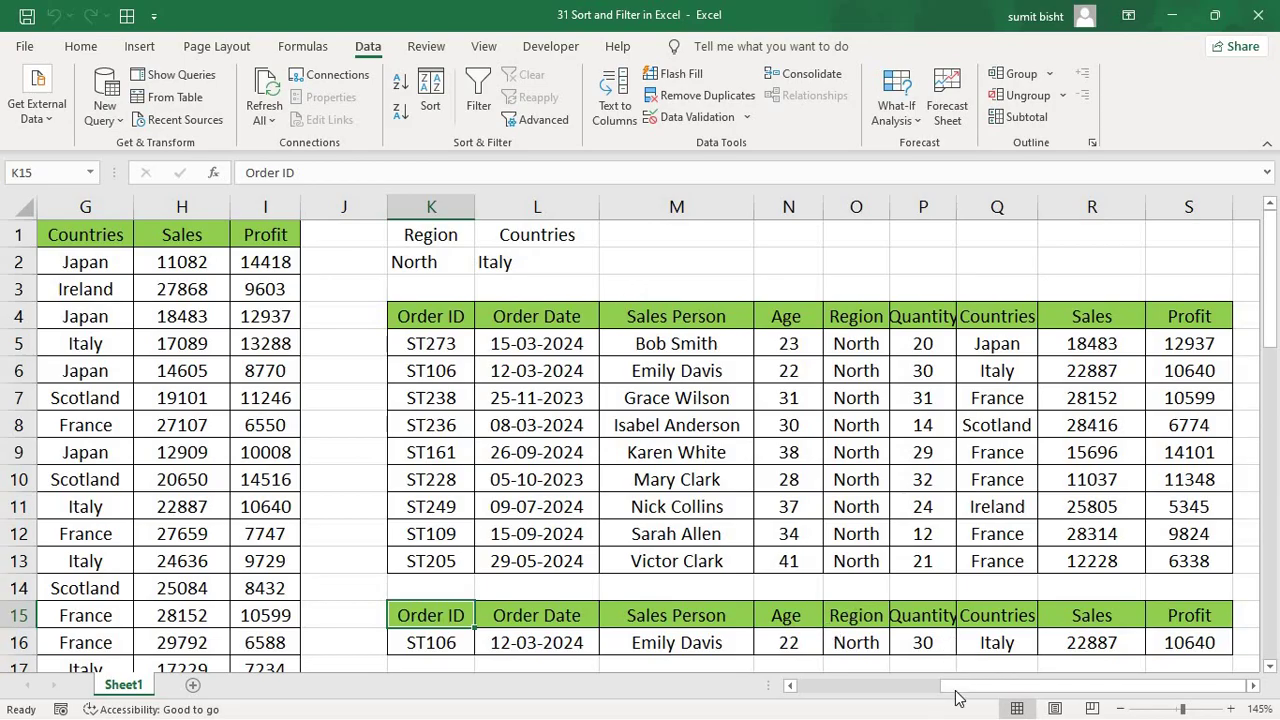
pyautogui.moveTo(958, 686); pyautogui.dragTo(823, 688)
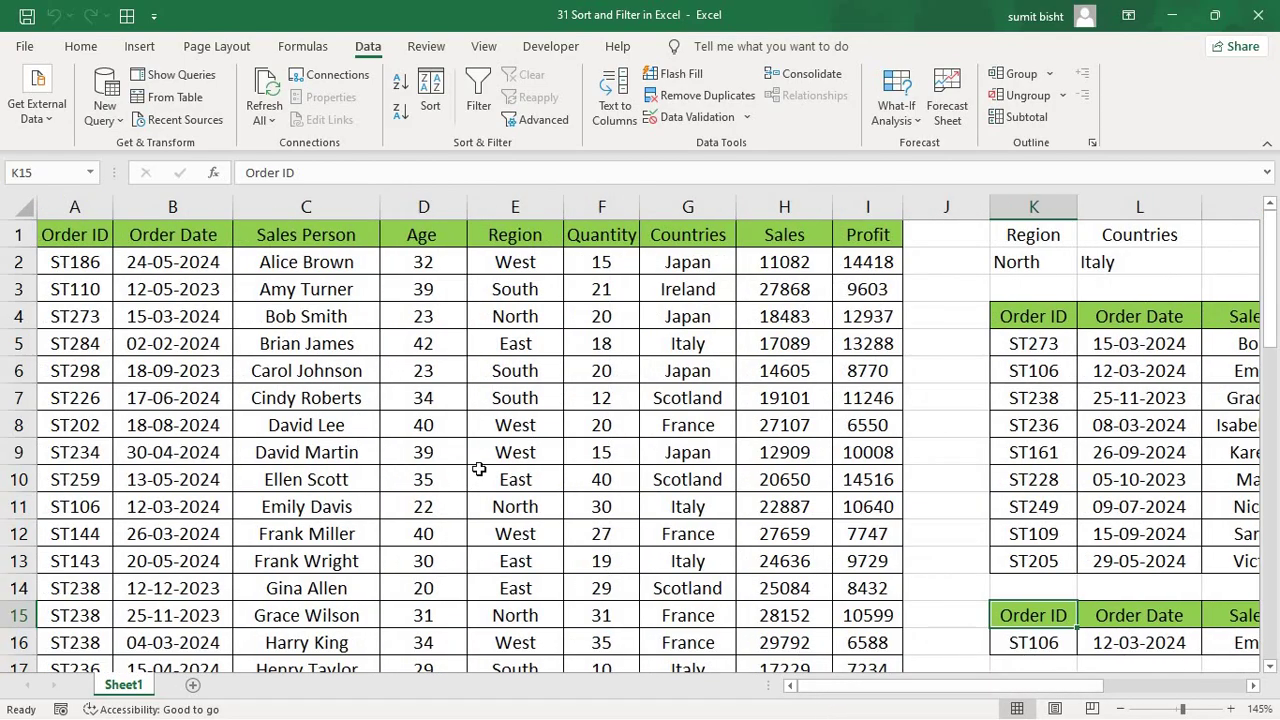